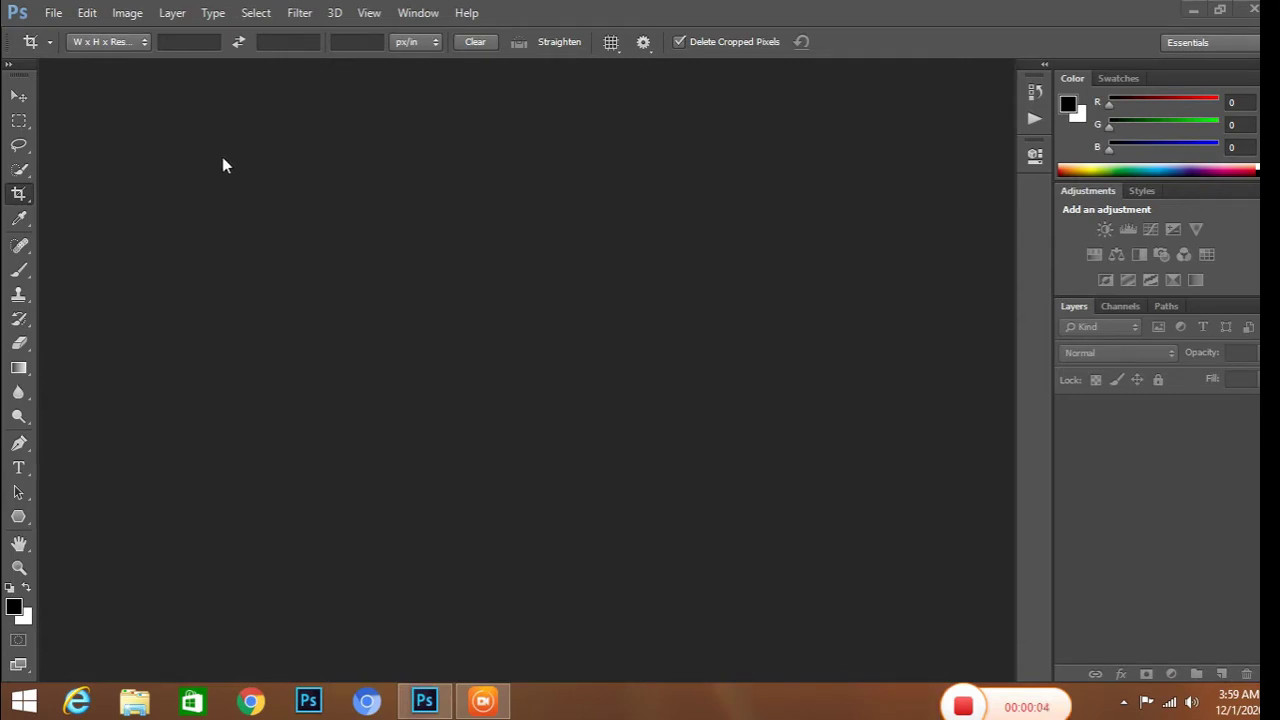
# Open the bearded man's portrait photo from New Volume (D:).
pyautogui.click(19, 96)
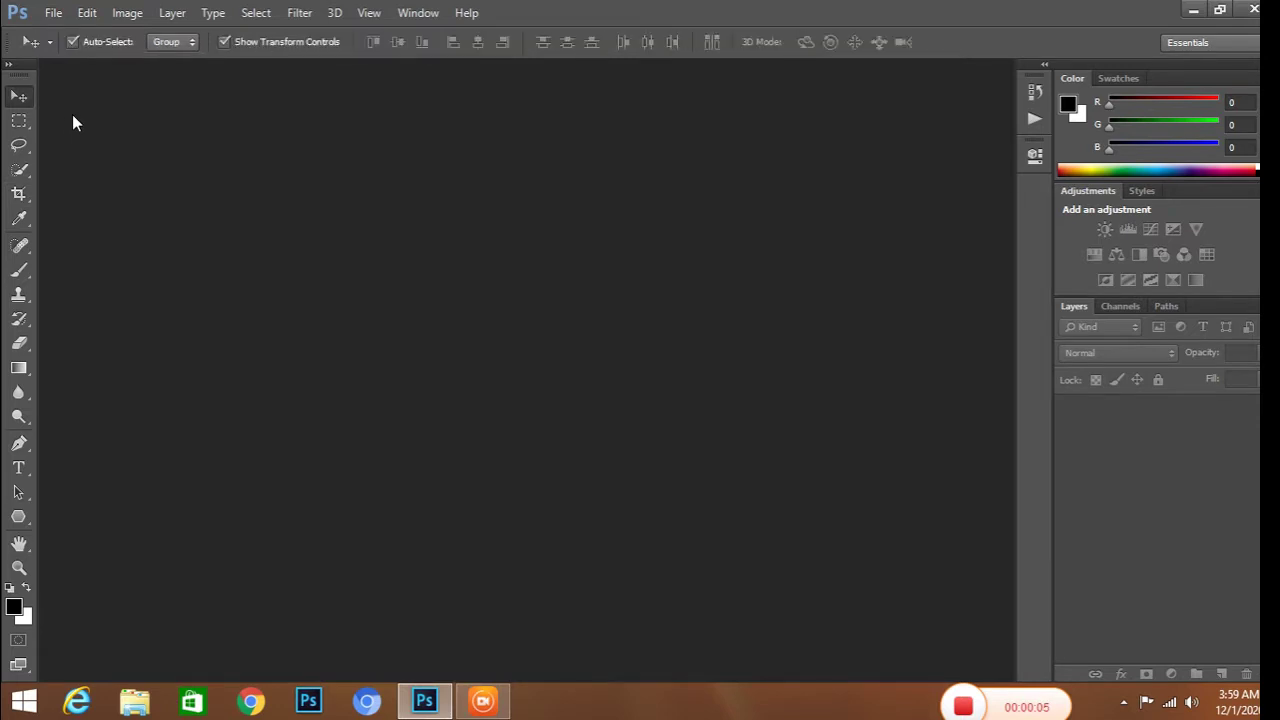
pyautogui.click(53, 13)
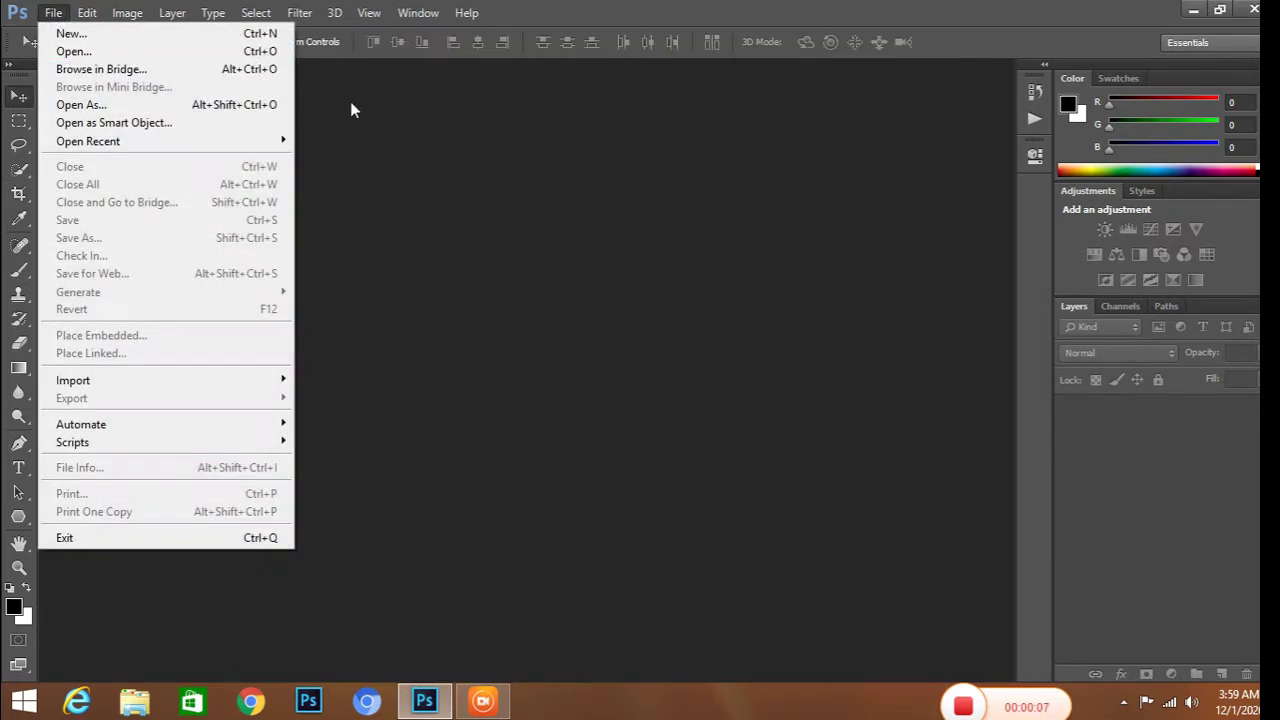
pyautogui.click(350, 102)
pyautogui.click(53, 13)
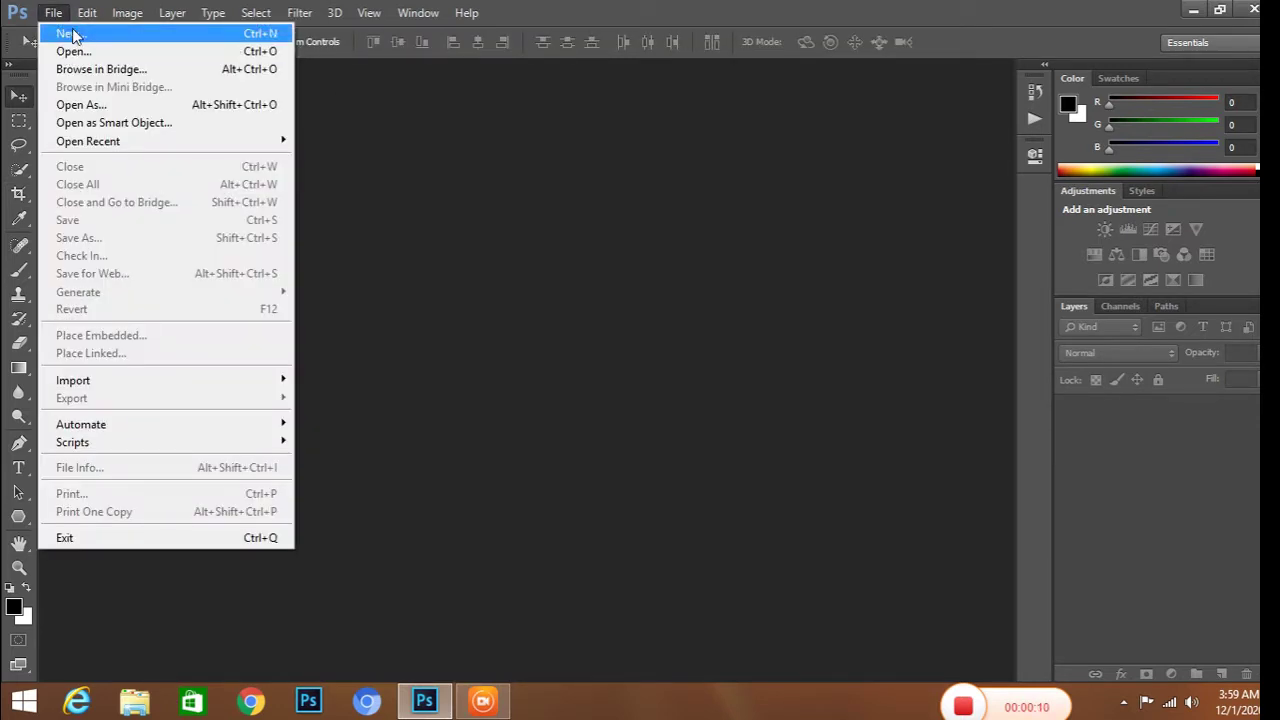
pyautogui.click(73, 51)
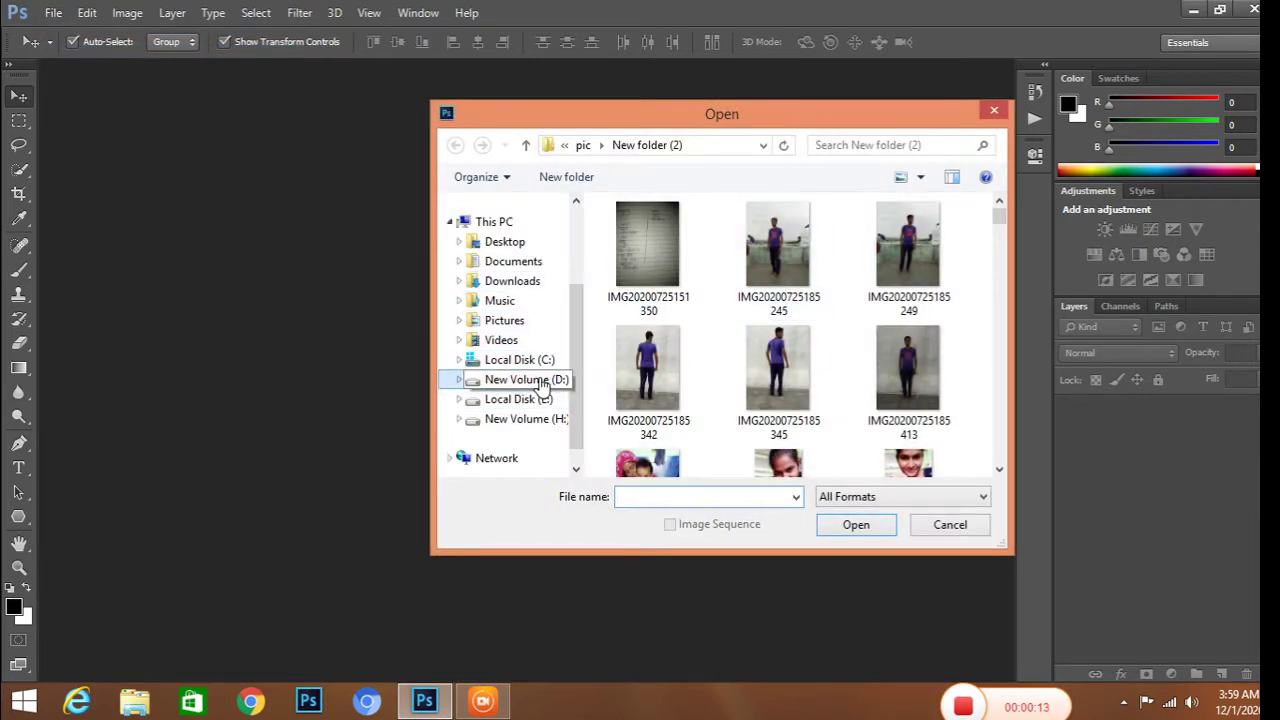
pyautogui.click(500, 380)
pyautogui.click(847, 395)
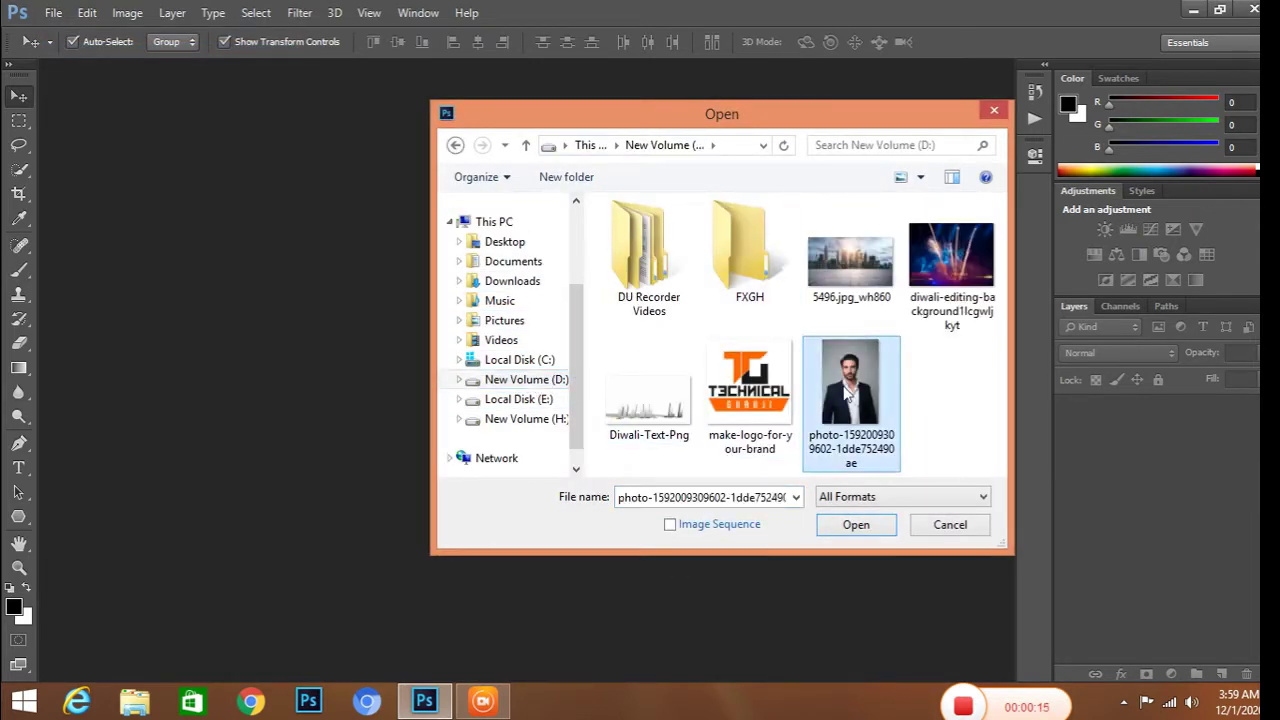
pyautogui.click(856, 521)
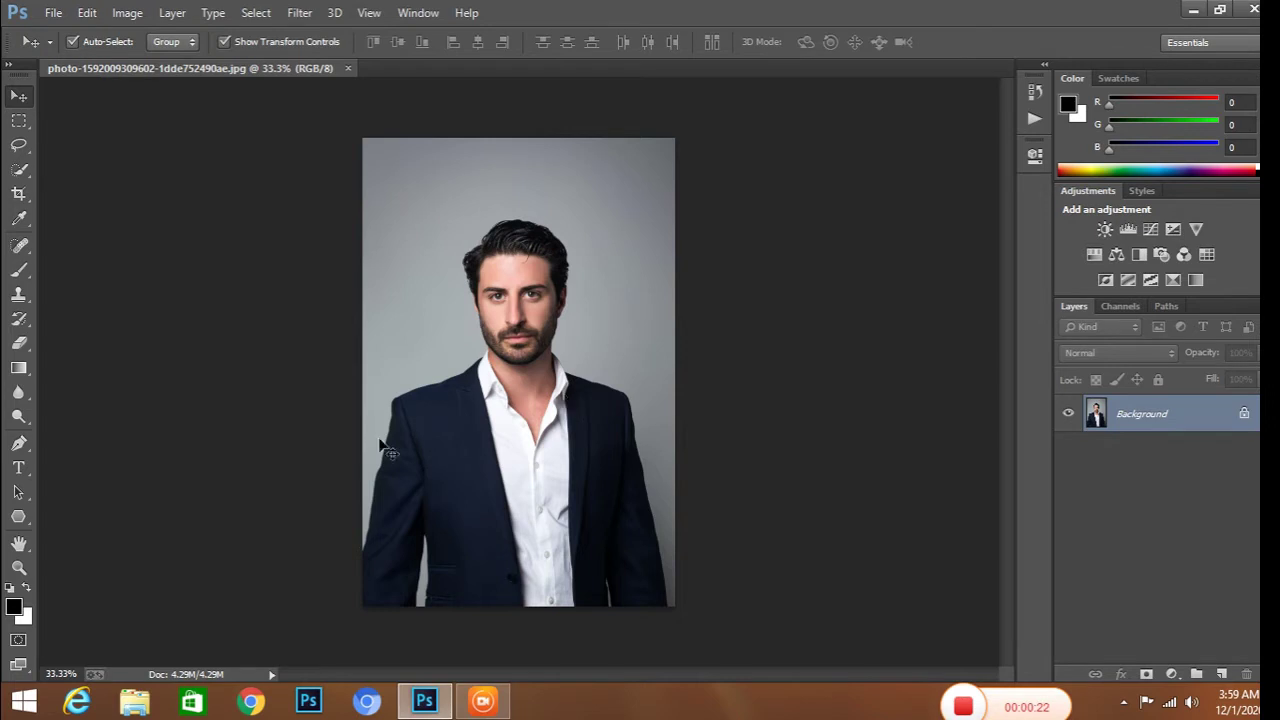
# Zoom to 66.7% and quick-select the man's hair, face and neck.
pyautogui.click(19, 567)
pyautogui.click(678, 325)
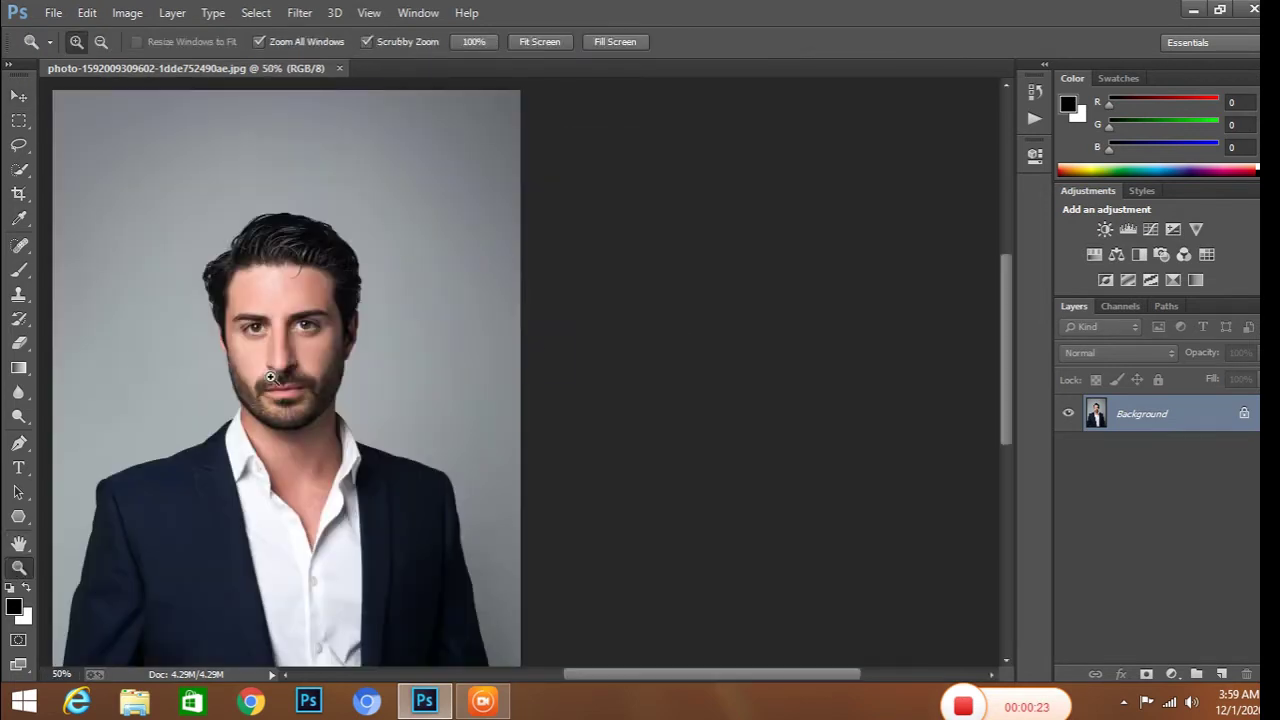
pyautogui.click(189, 391)
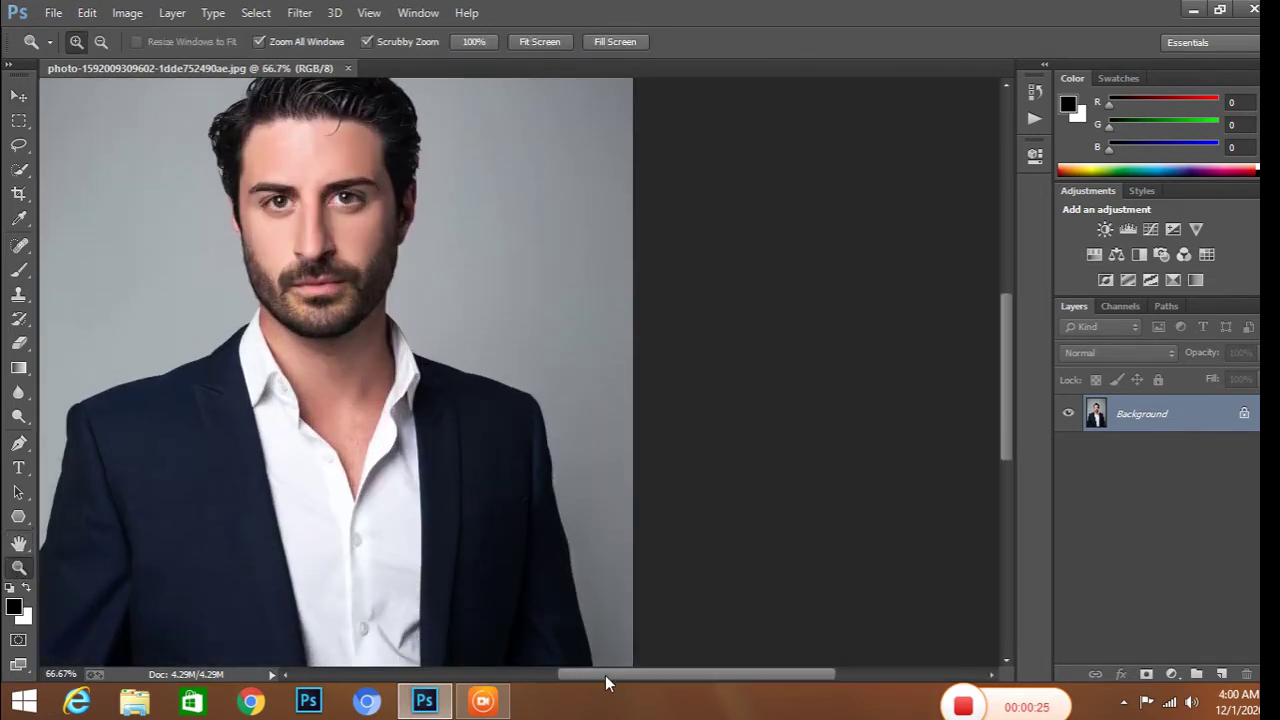
pyautogui.moveTo(605, 675); pyautogui.dragTo(543, 685)
pyautogui.scroll(2, 543, 375)
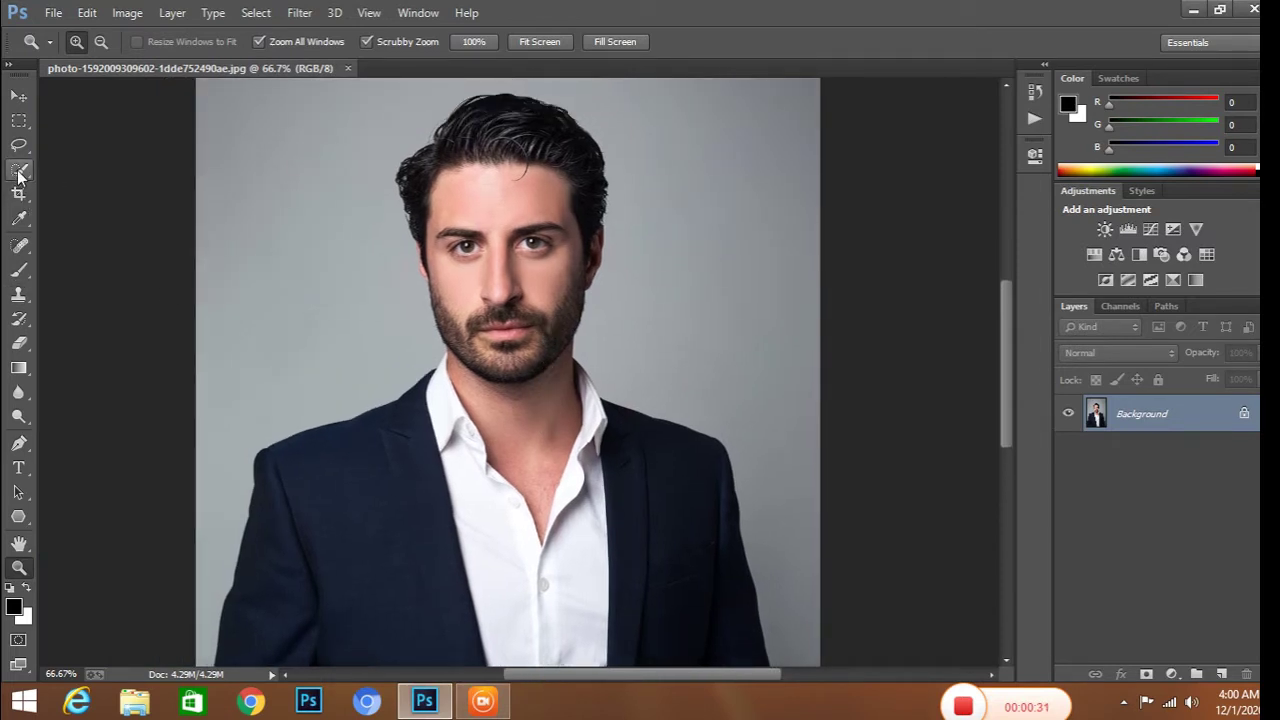
pyautogui.click(19, 174)
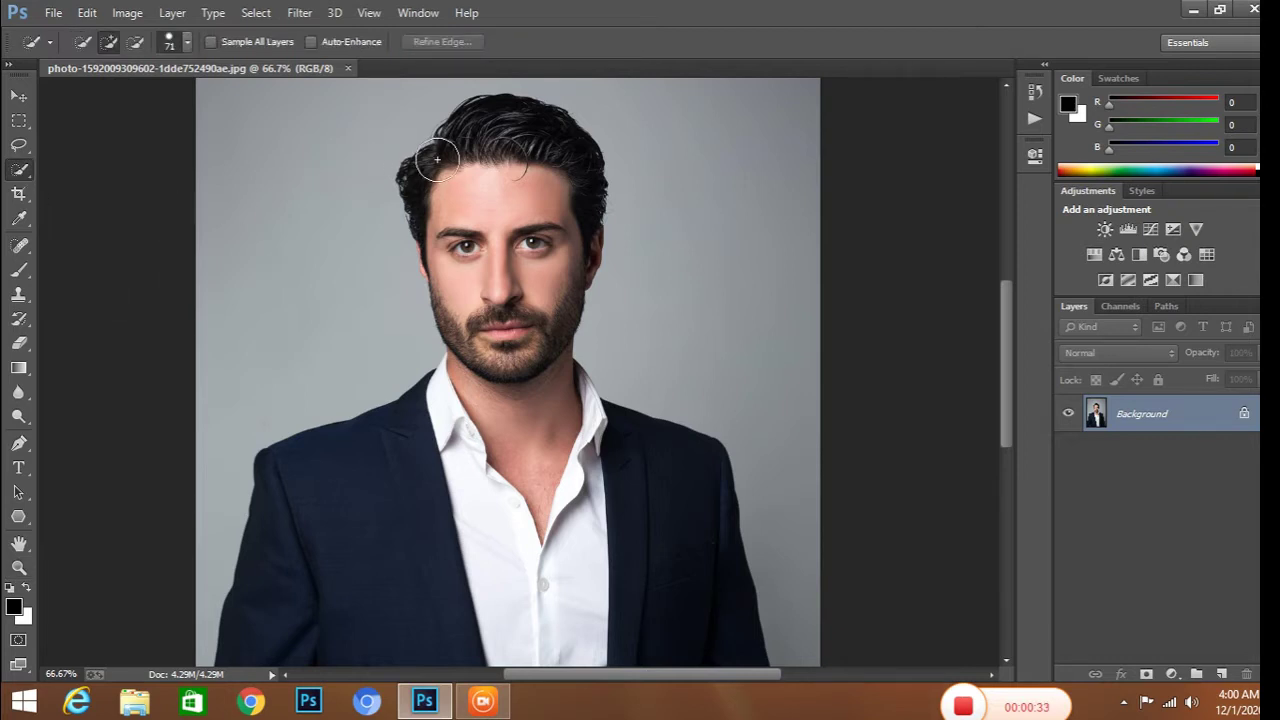
pyautogui.moveTo(437, 161)
pyautogui.mouseDown()
pyautogui.moveTo(511, 137)
pyautogui.moveTo(563, 286)
pyautogui.moveTo(513, 376)
pyautogui.mouseUp()
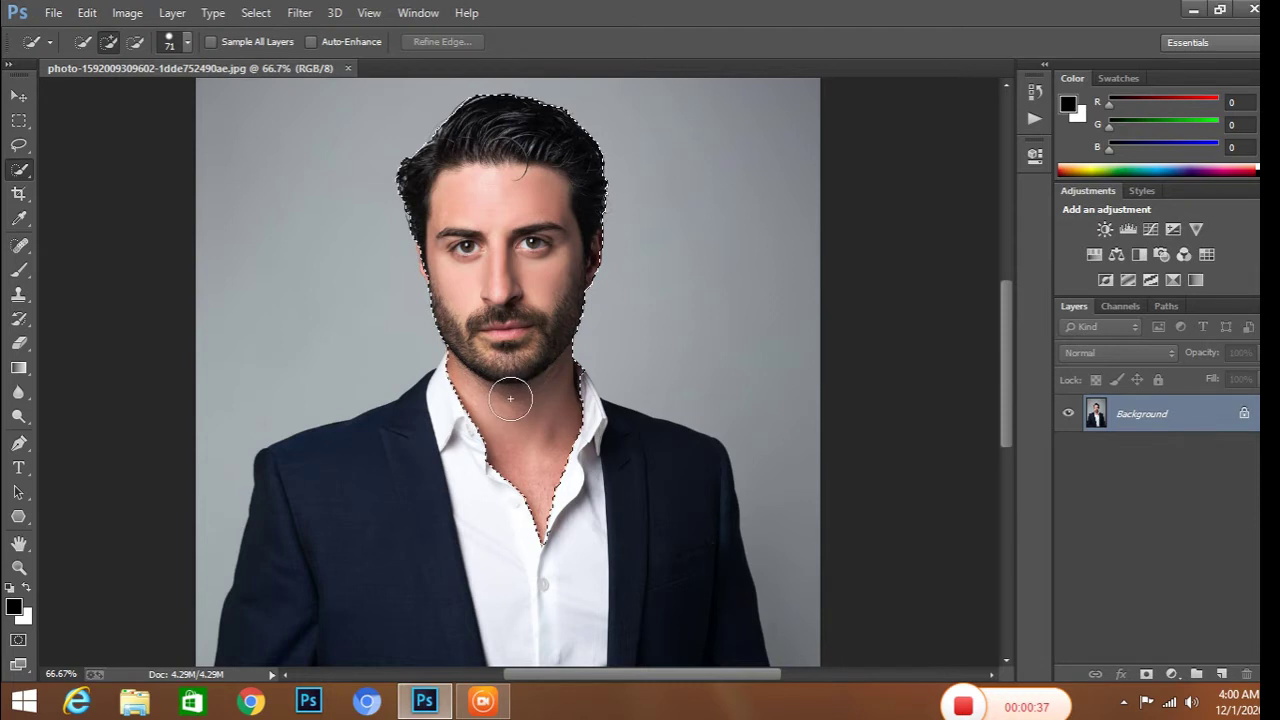
pyautogui.scroll(-1, 480, 330)
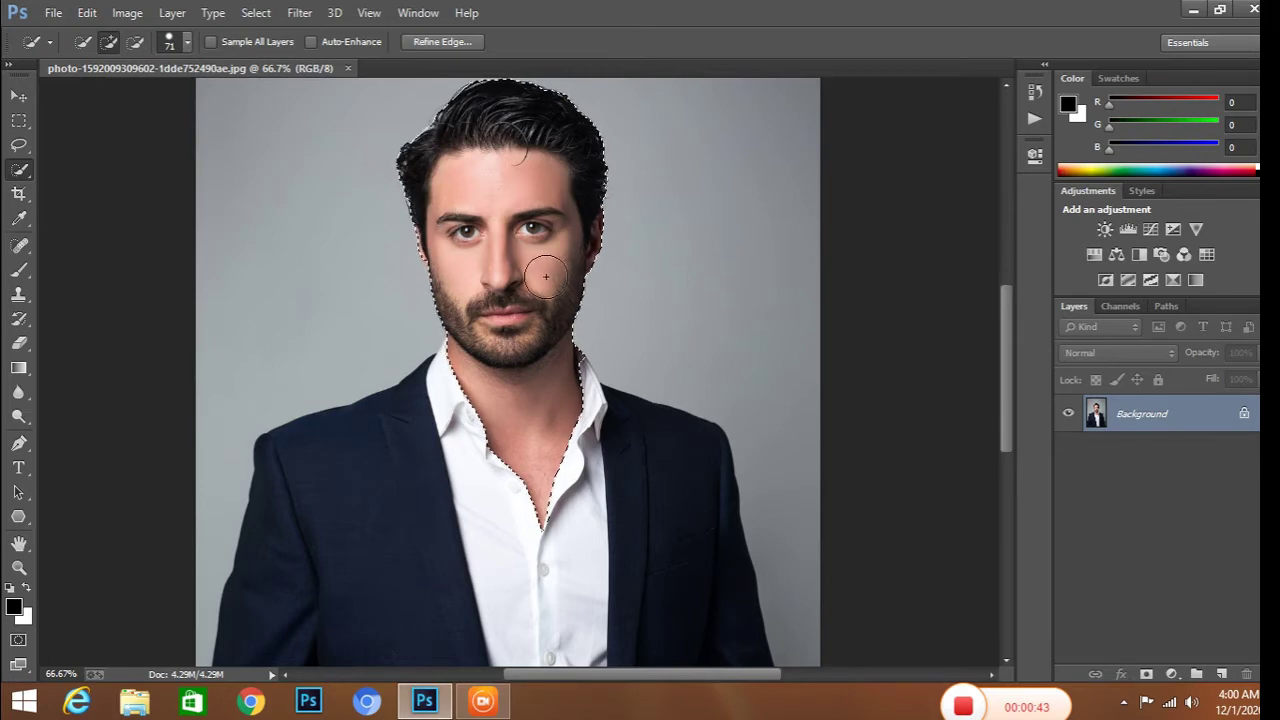
# Apply a Curves adjustment lifting input 111 to output 145 on the selected head.
pyautogui.click(127, 14)
pyautogui.moveTo(155, 61)
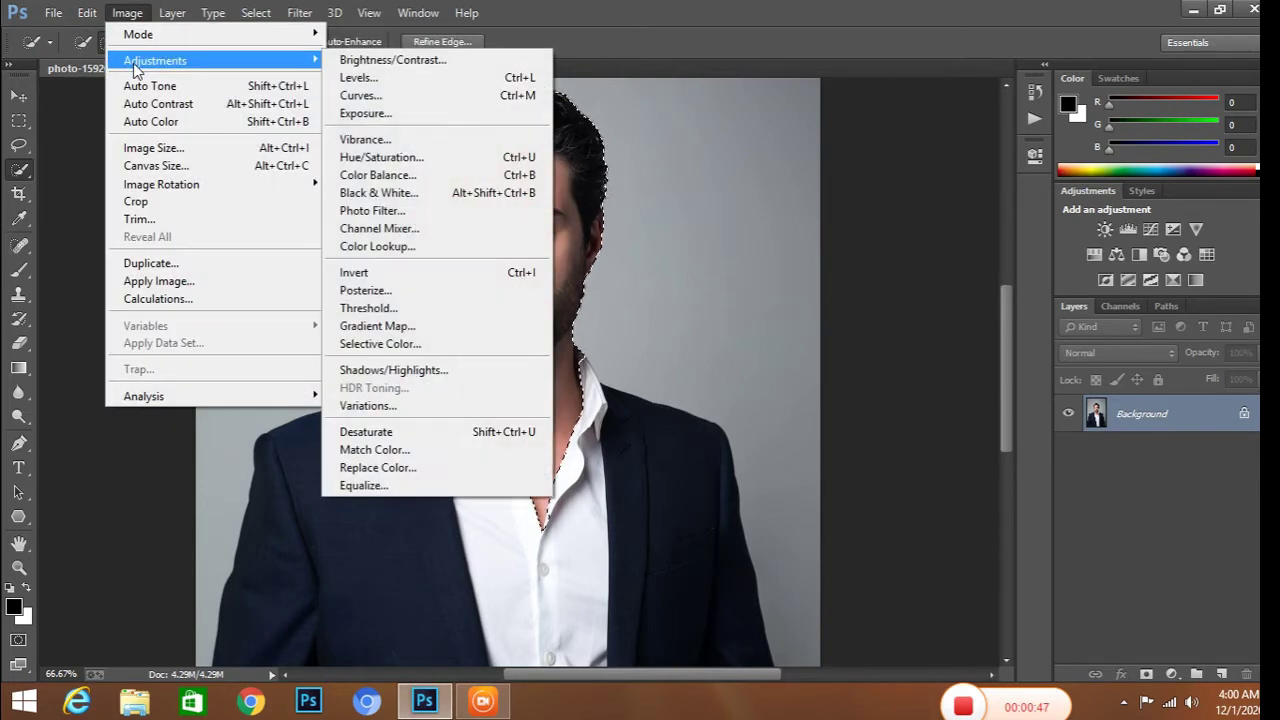
pyautogui.click(345, 96)
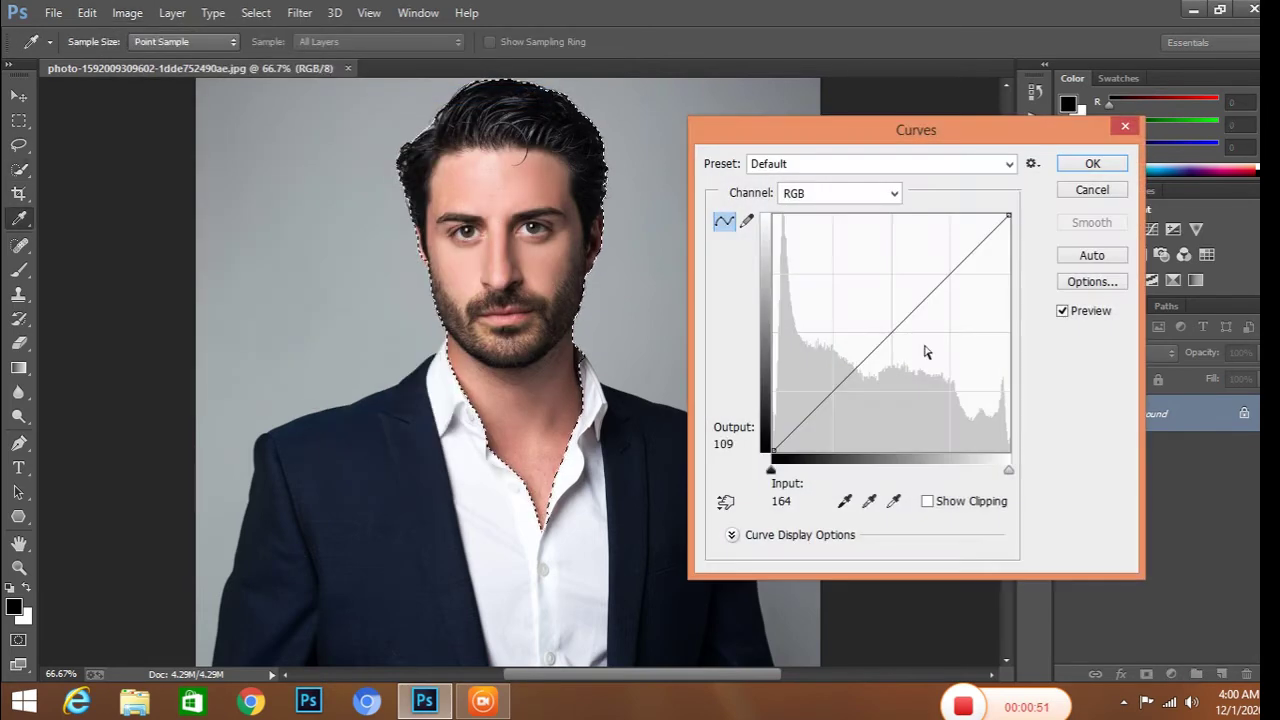
pyautogui.moveTo(884, 338); pyautogui.dragTo(875, 315)
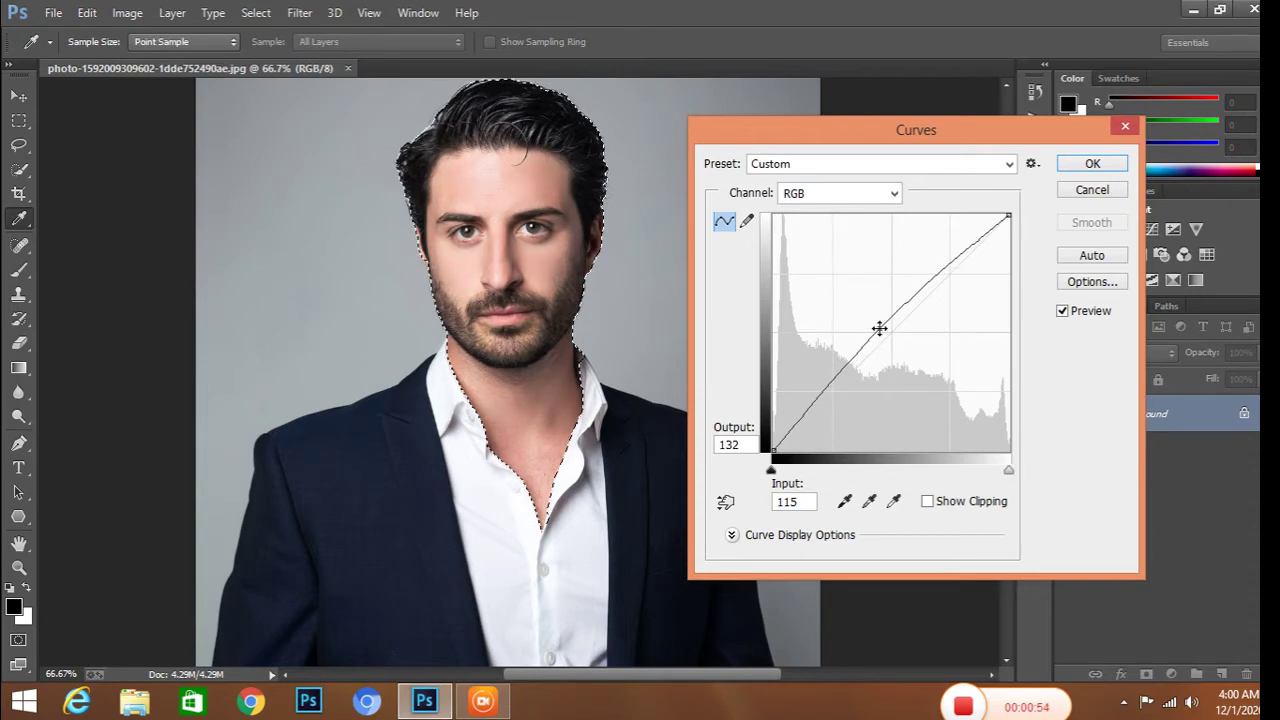
pyautogui.click(1077, 174)
pyautogui.press('w')
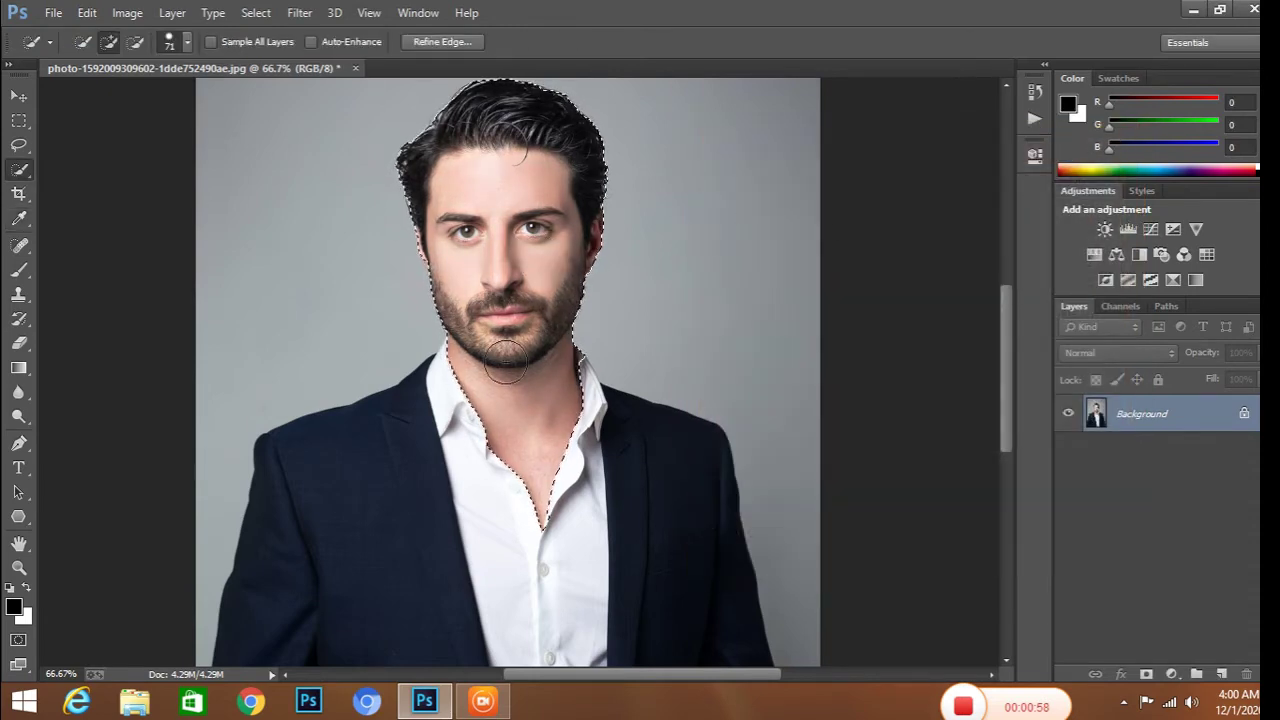
# Add both jacket shoulders, the lapels and the shirt to the selection.
pyautogui.moveTo(475, 383); pyautogui.dragTo(313, 507)
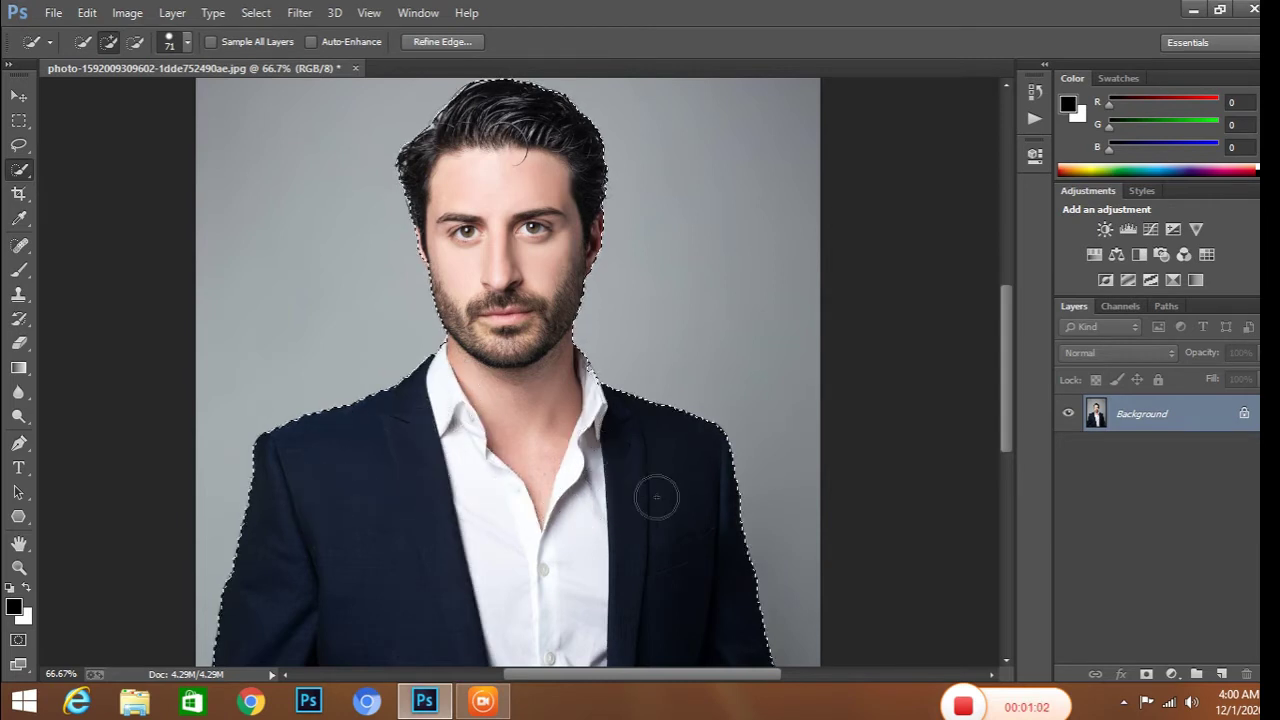
pyautogui.moveTo(654, 494); pyautogui.dragTo(641, 479)
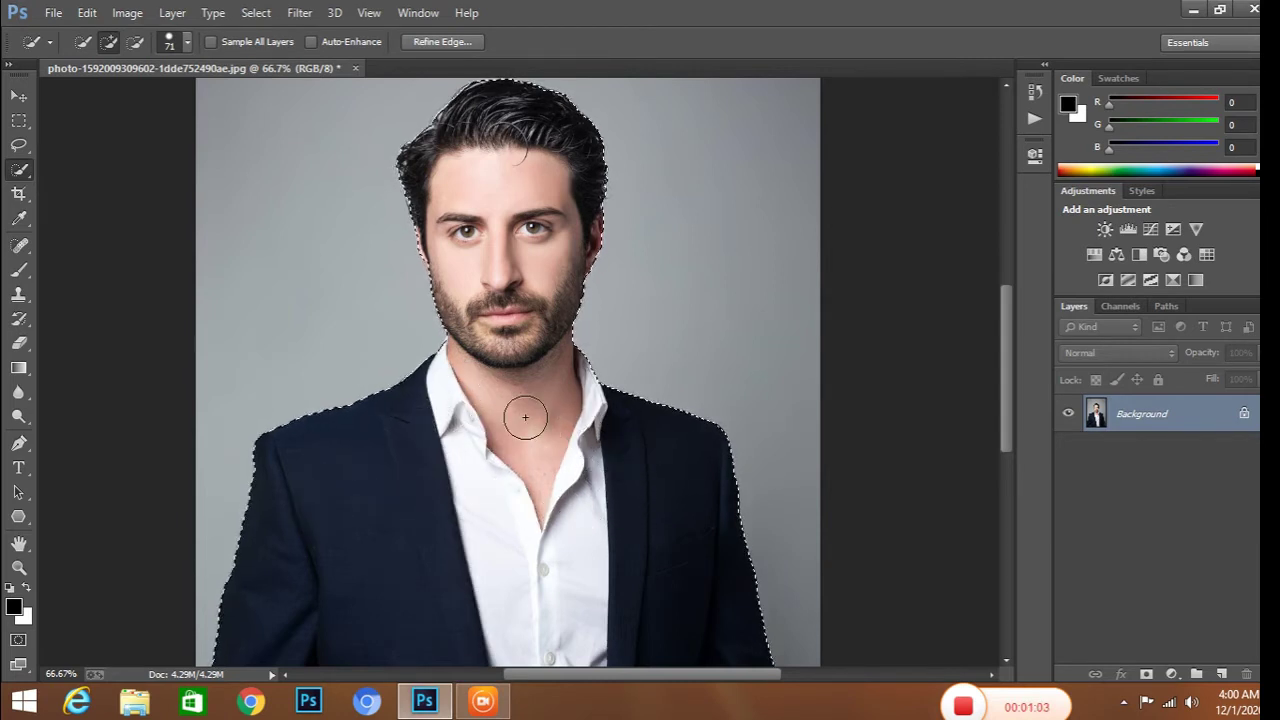
pyautogui.scroll(-1, 526, 410)
pyautogui.scroll(-2, 525, 416)
pyautogui.scroll(-1, 525, 416)
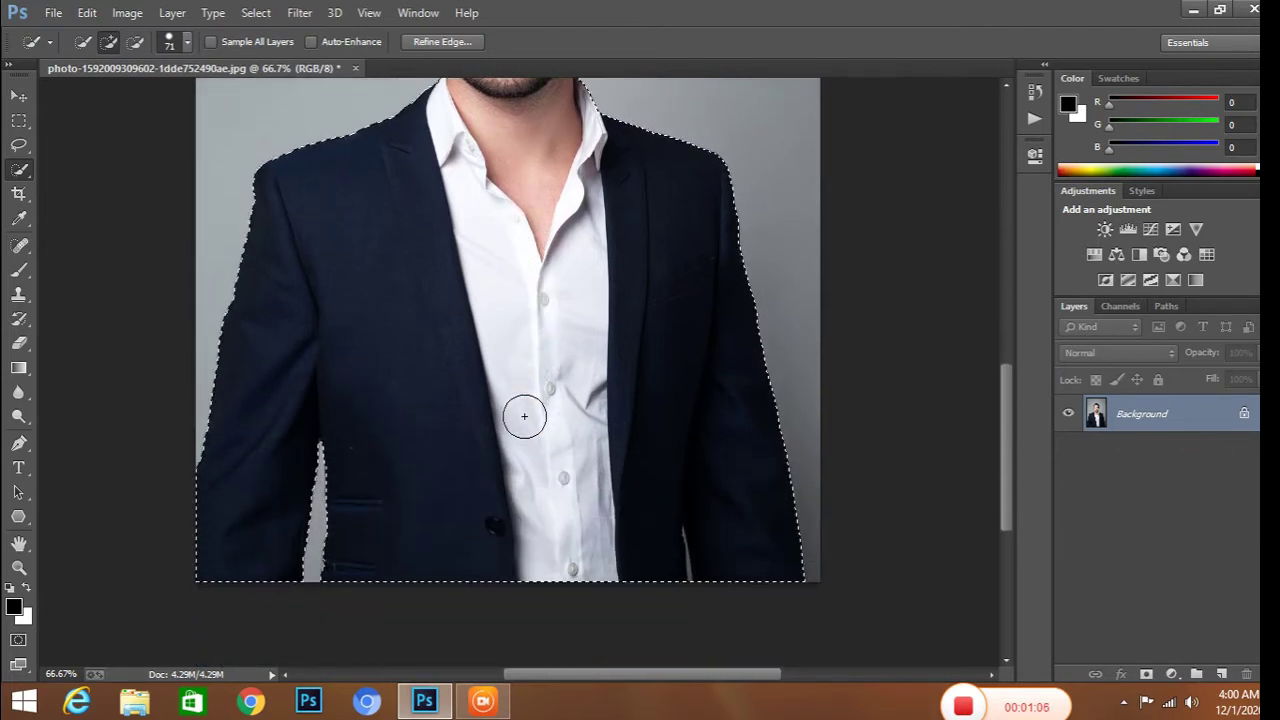
pyautogui.scroll(1, 524, 416)
pyautogui.scroll(1, 524, 416)
pyautogui.scroll(1, 524, 416)
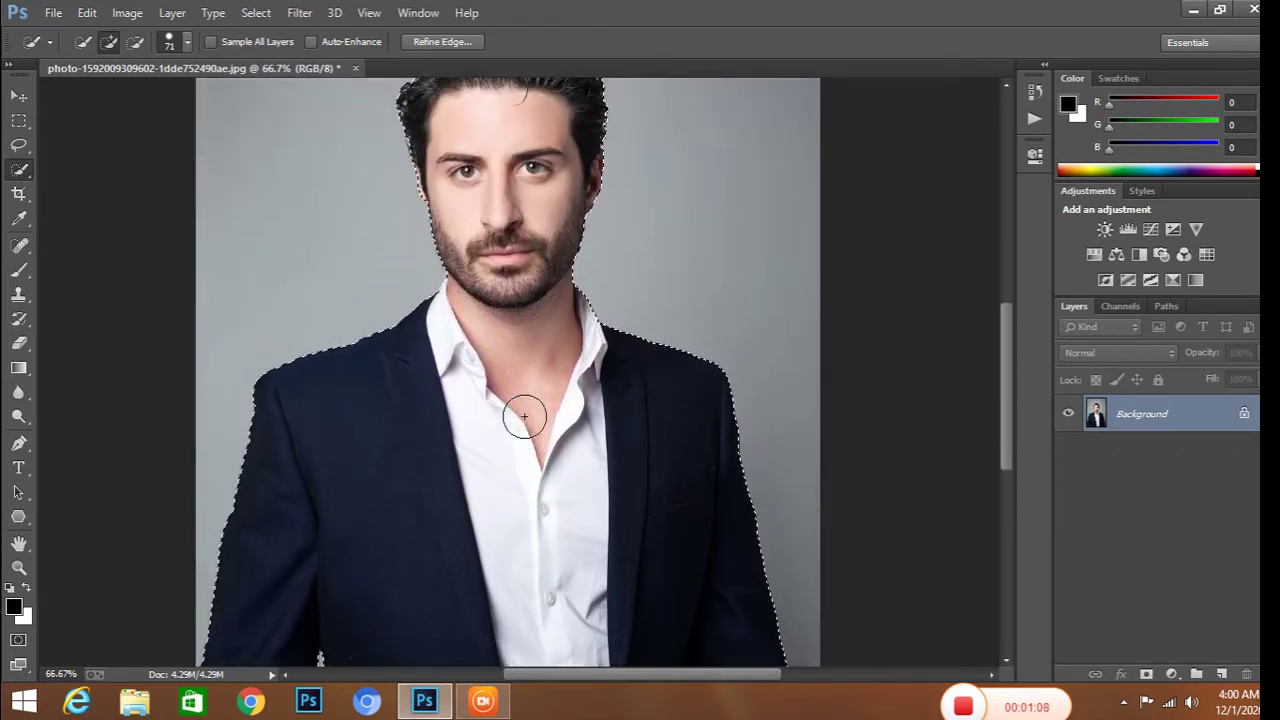
pyautogui.scroll(1, 524, 416)
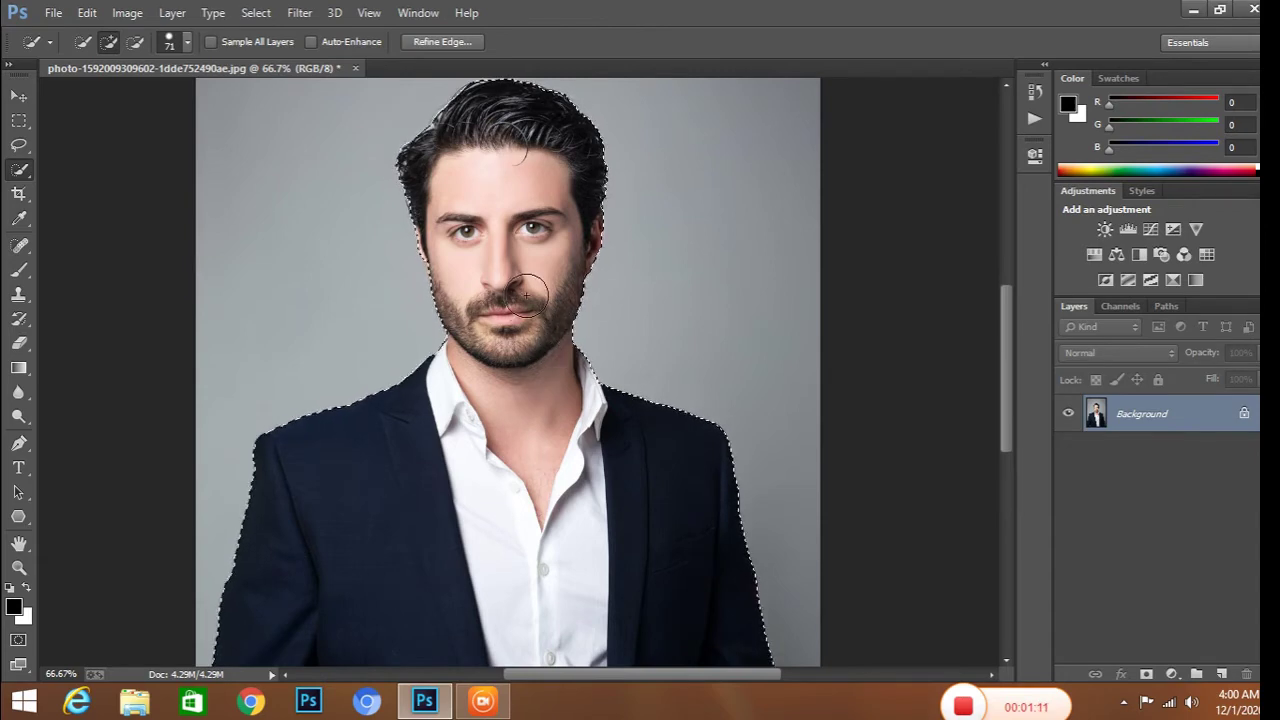
# Run Refine Edge on the figure selection with a higher Smooth value.
pyautogui.click(440, 41)
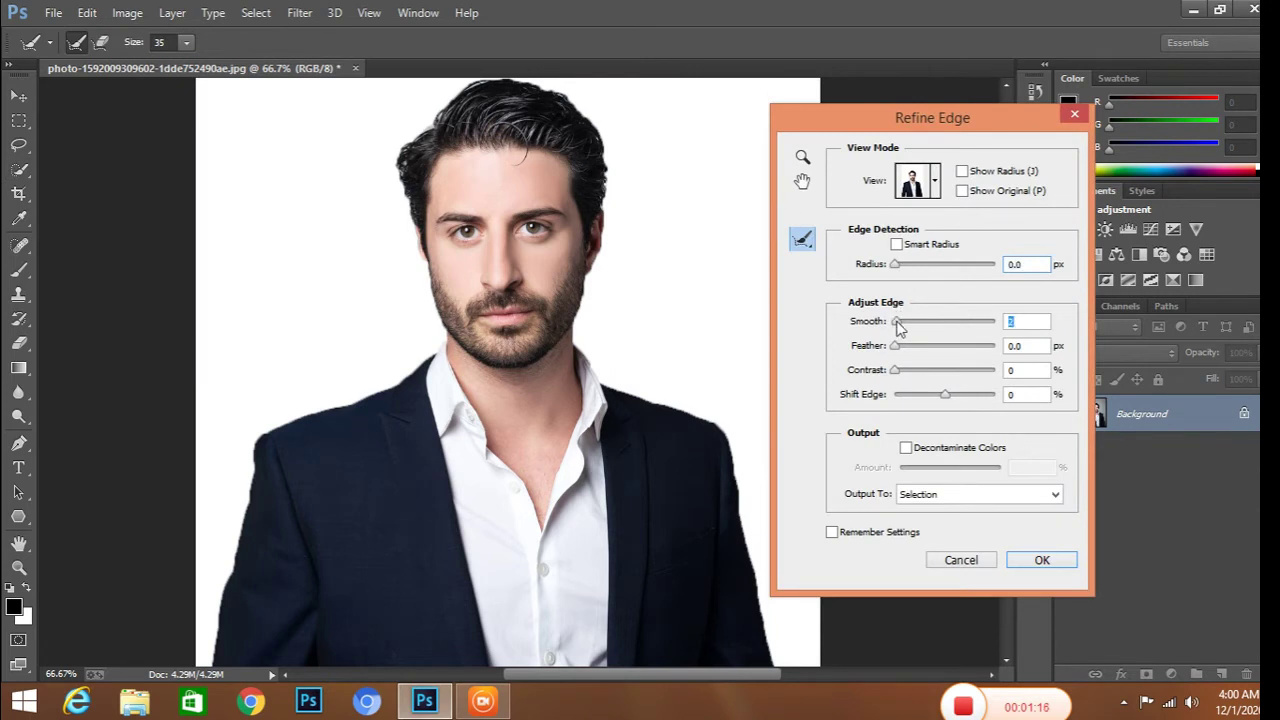
pyautogui.moveTo(955, 323); pyautogui.dragTo(958, 324)
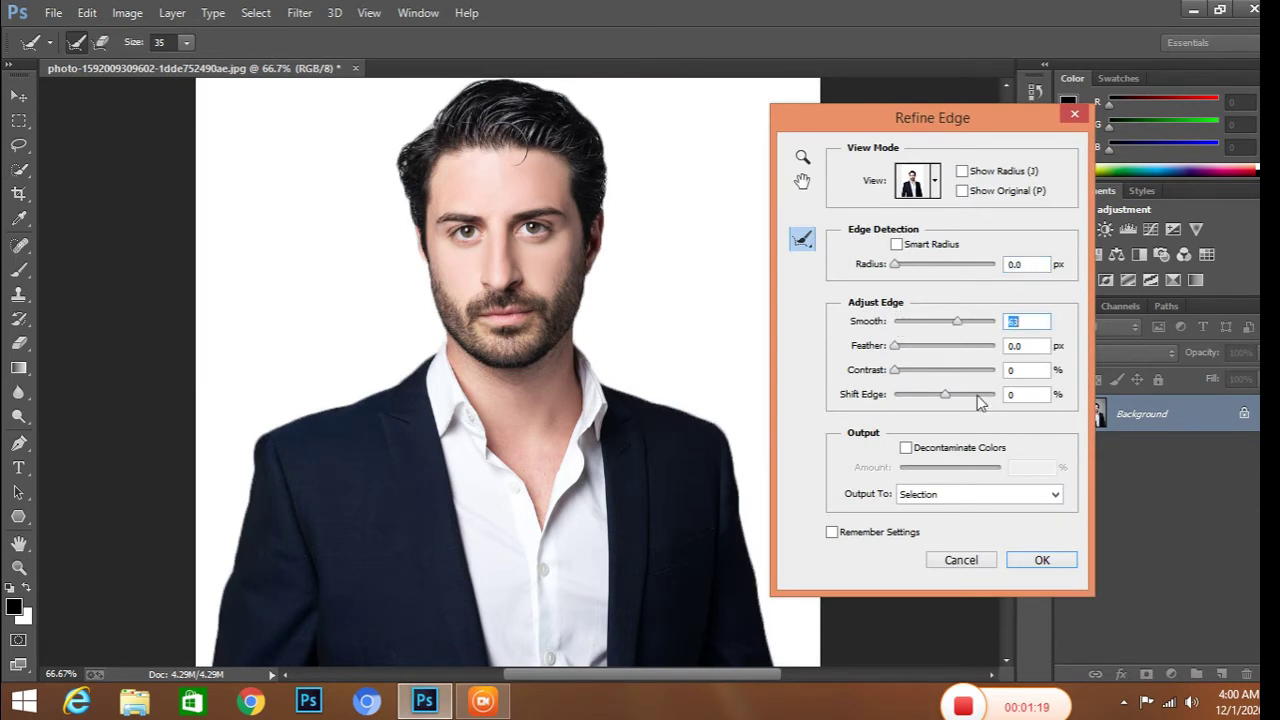
pyautogui.click(1042, 561)
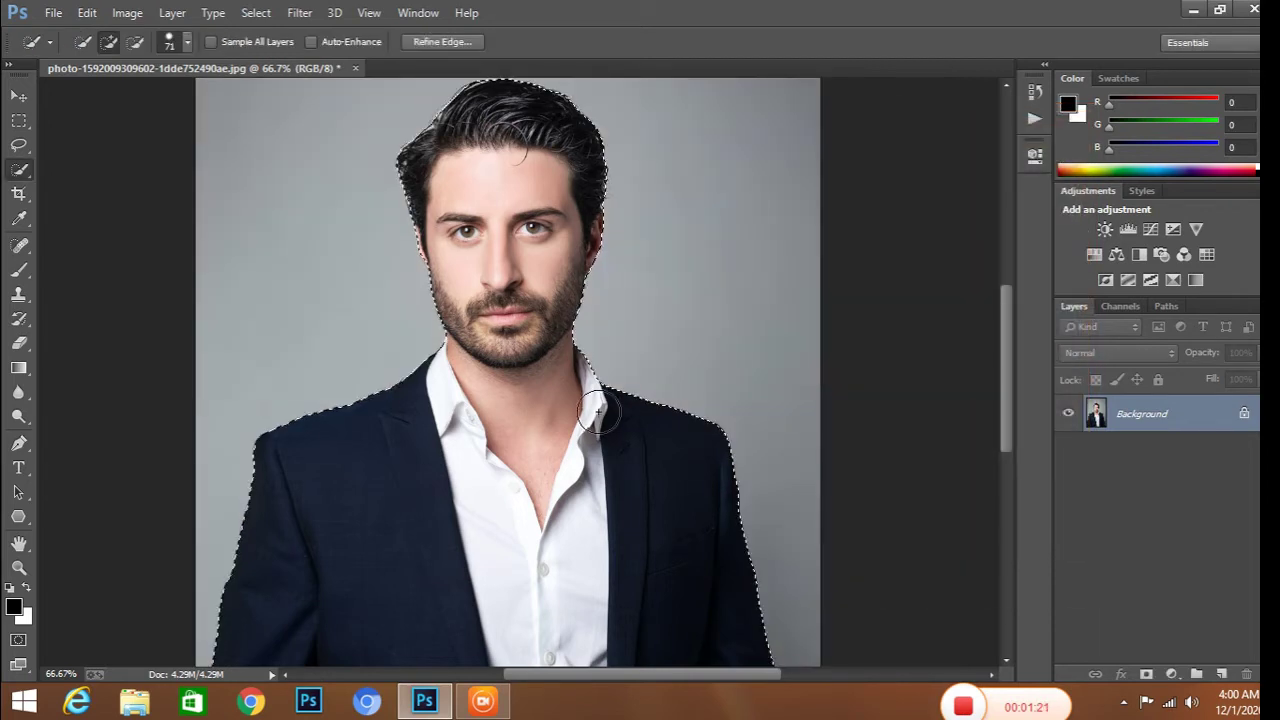
# Convert the locked Background into a normal layer named Layer 0.
pyautogui.rightClick(1134, 416)
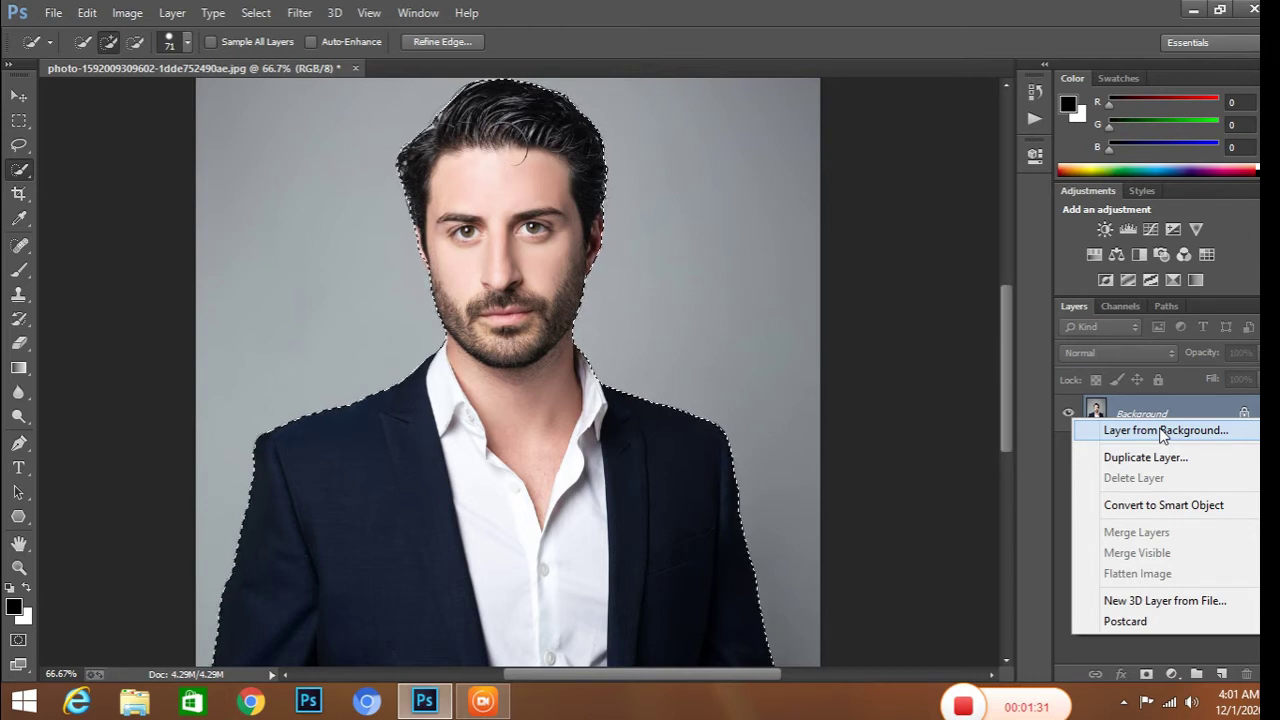
pyautogui.click(1163, 432)
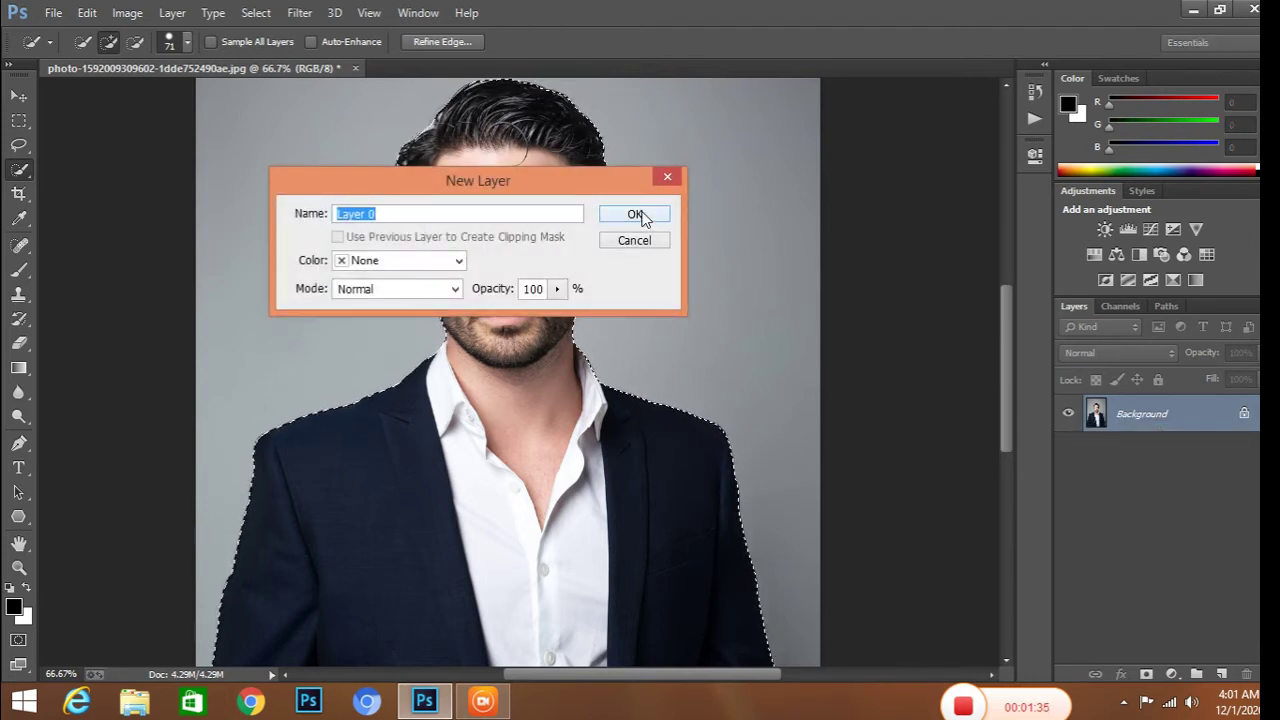
pyautogui.click(637, 215)
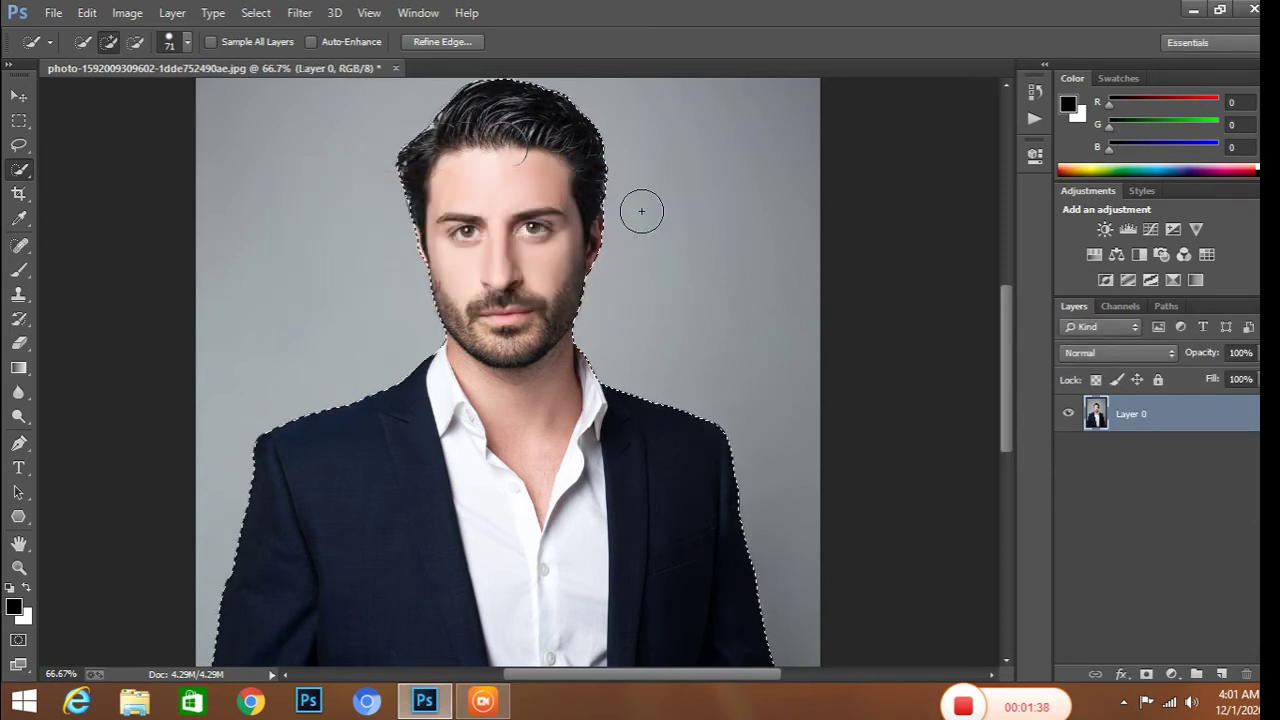
pyautogui.scroll(2, 663, 258)
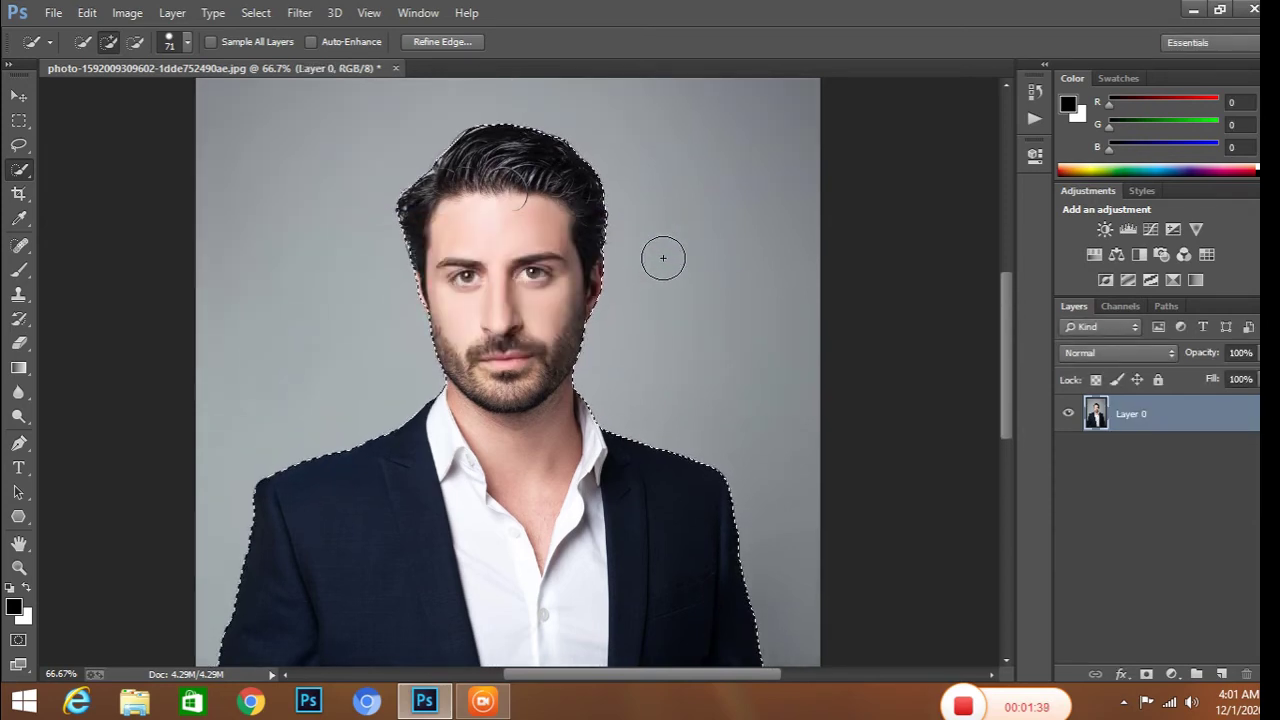
pyautogui.click(300, 13)
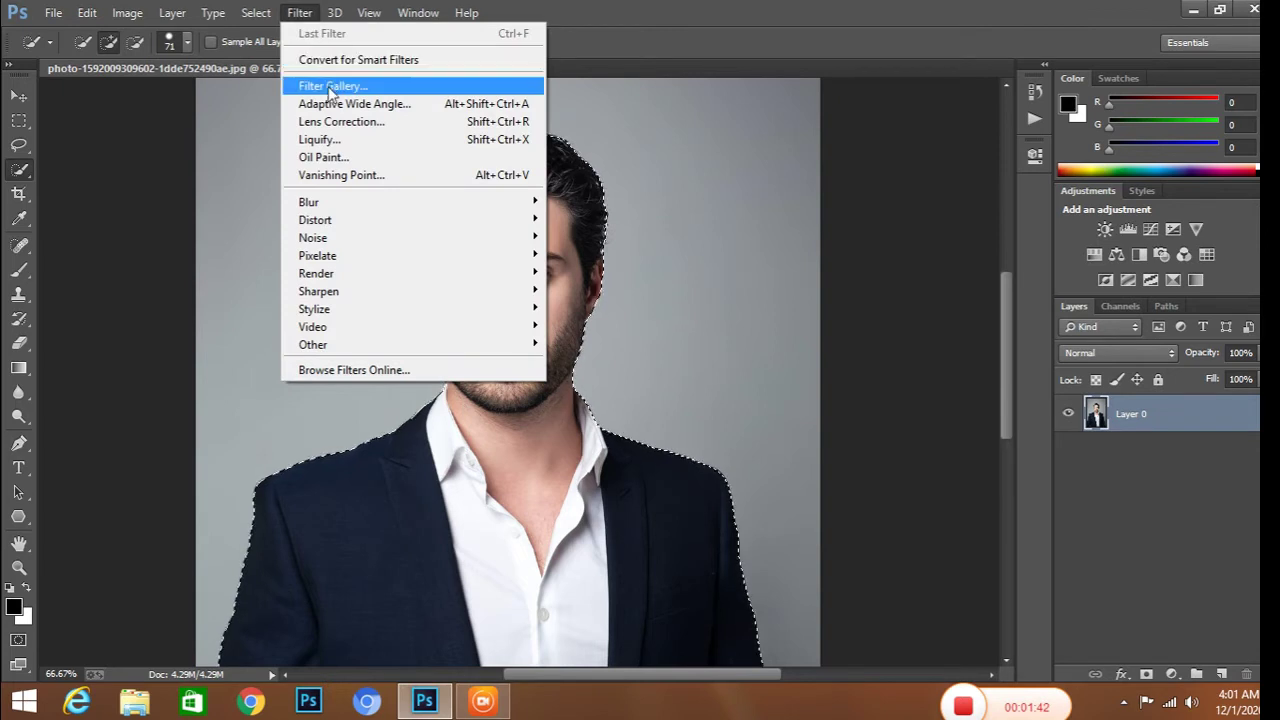
pyautogui.click(182, 151)
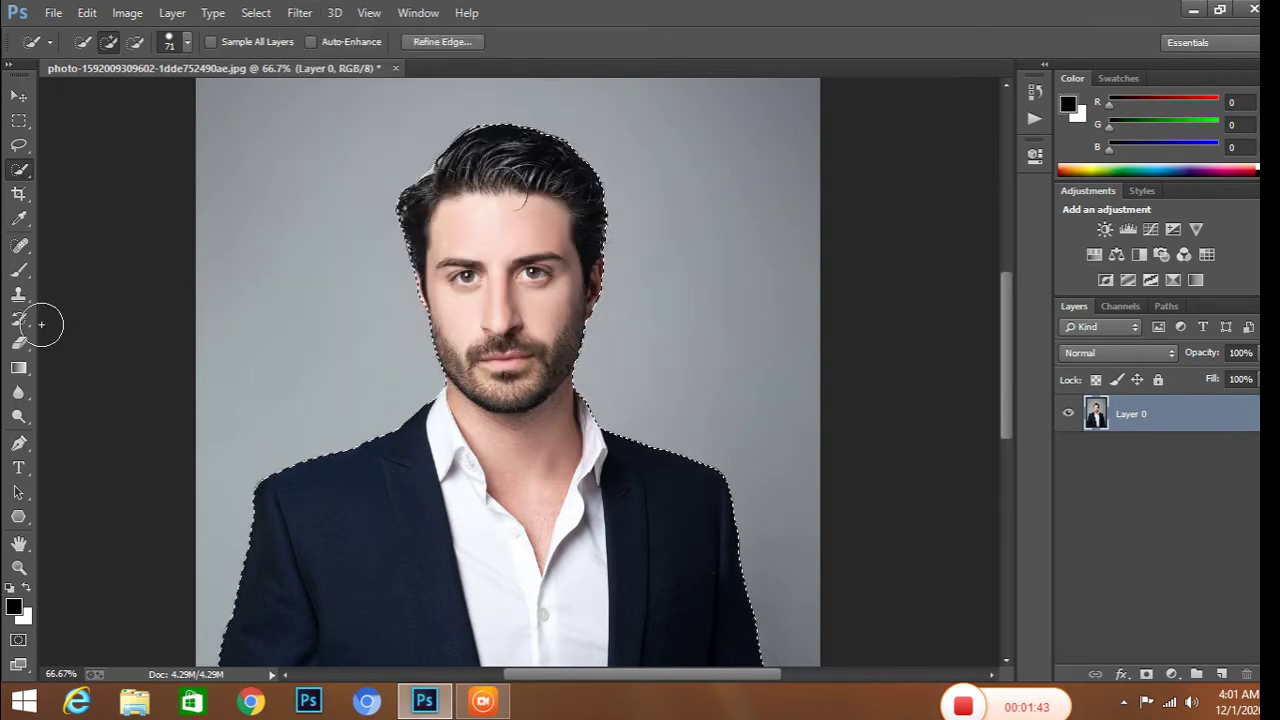
pyautogui.click(18, 368)
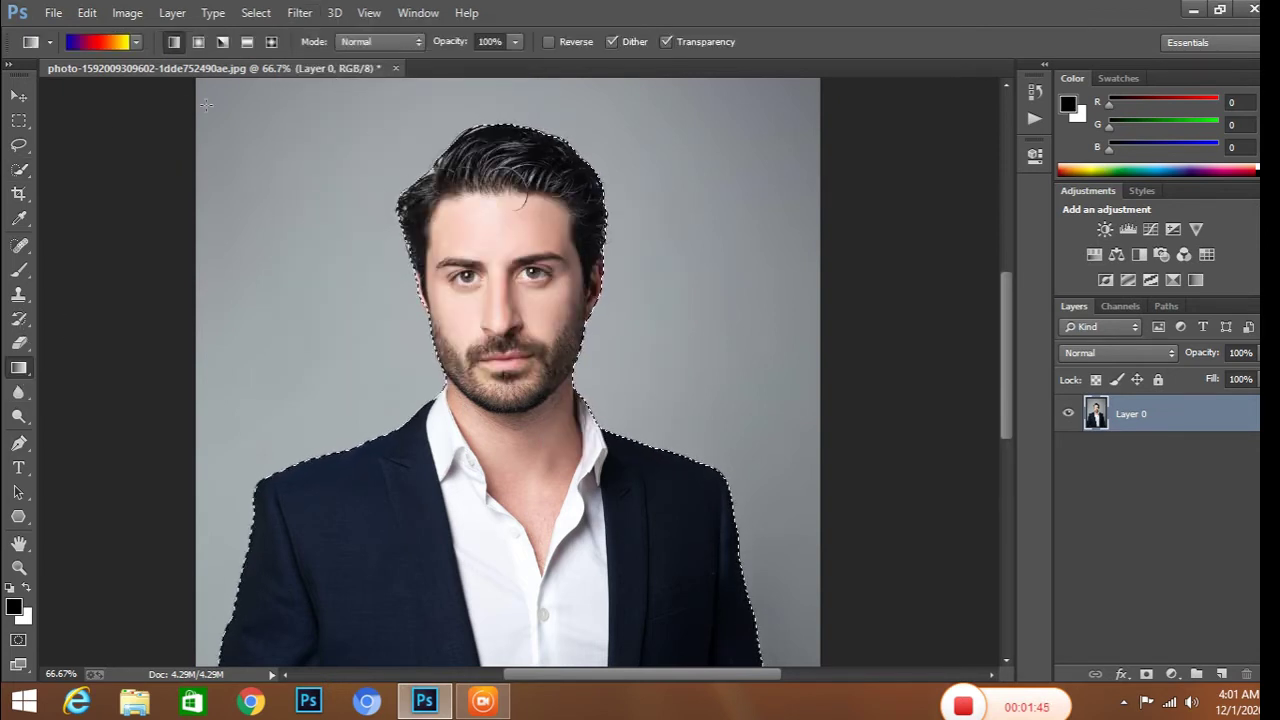
pyautogui.moveTo(205, 104); pyautogui.dragTo(438, 374)
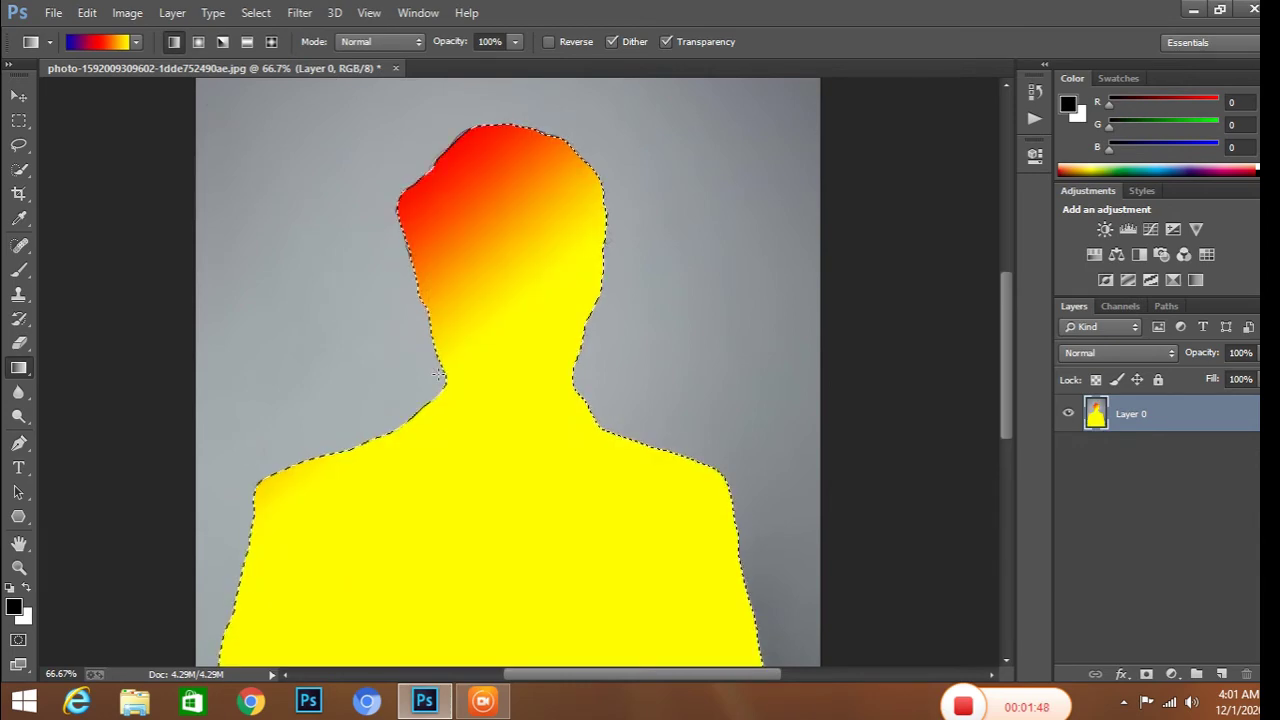
pyautogui.click(87, 12)
pyautogui.click(115, 12)
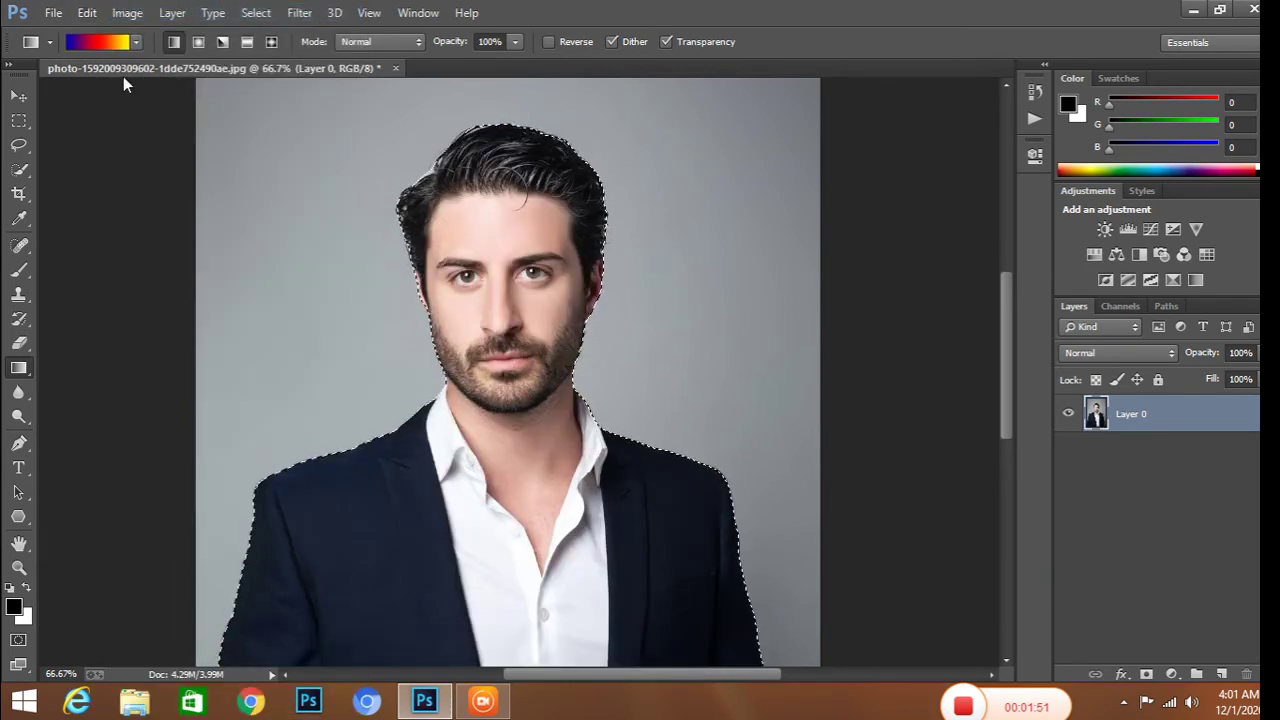
pyautogui.scroll(2, 150, 155)
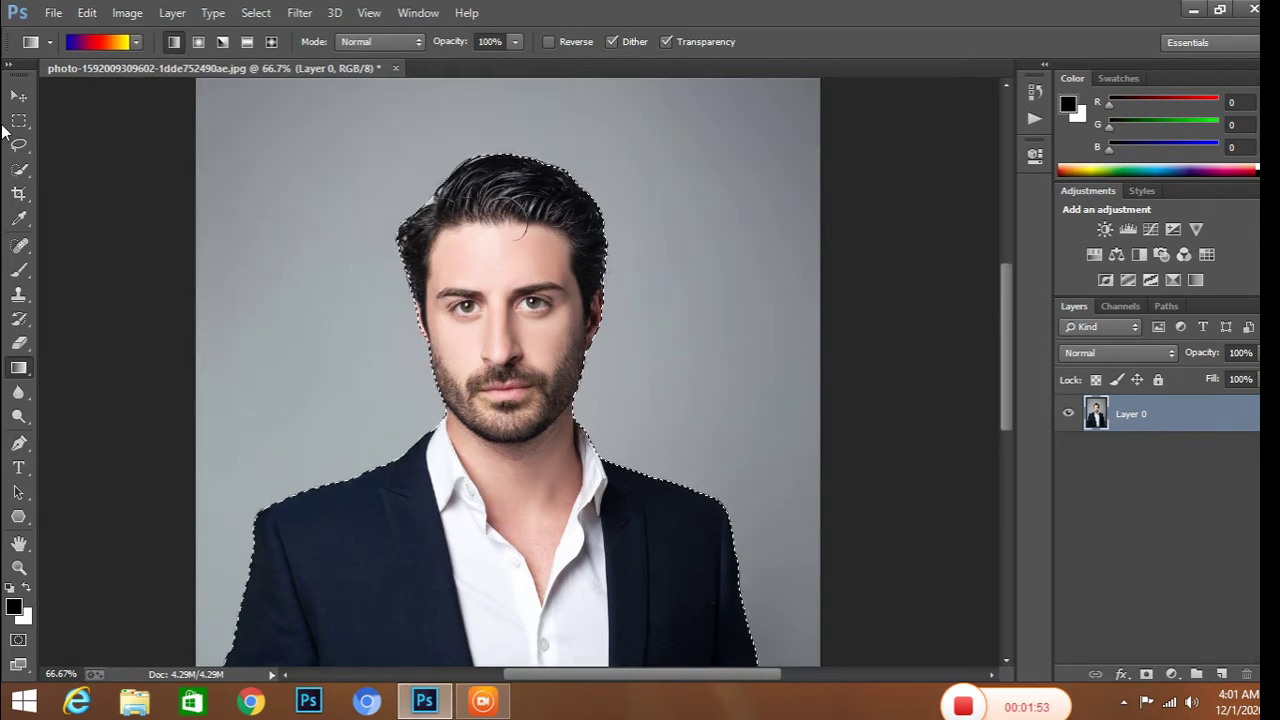
# Apply Surface Blur with Radius 5 pixels and Threshold 9 levels to the figure.
pyautogui.click(299, 13)
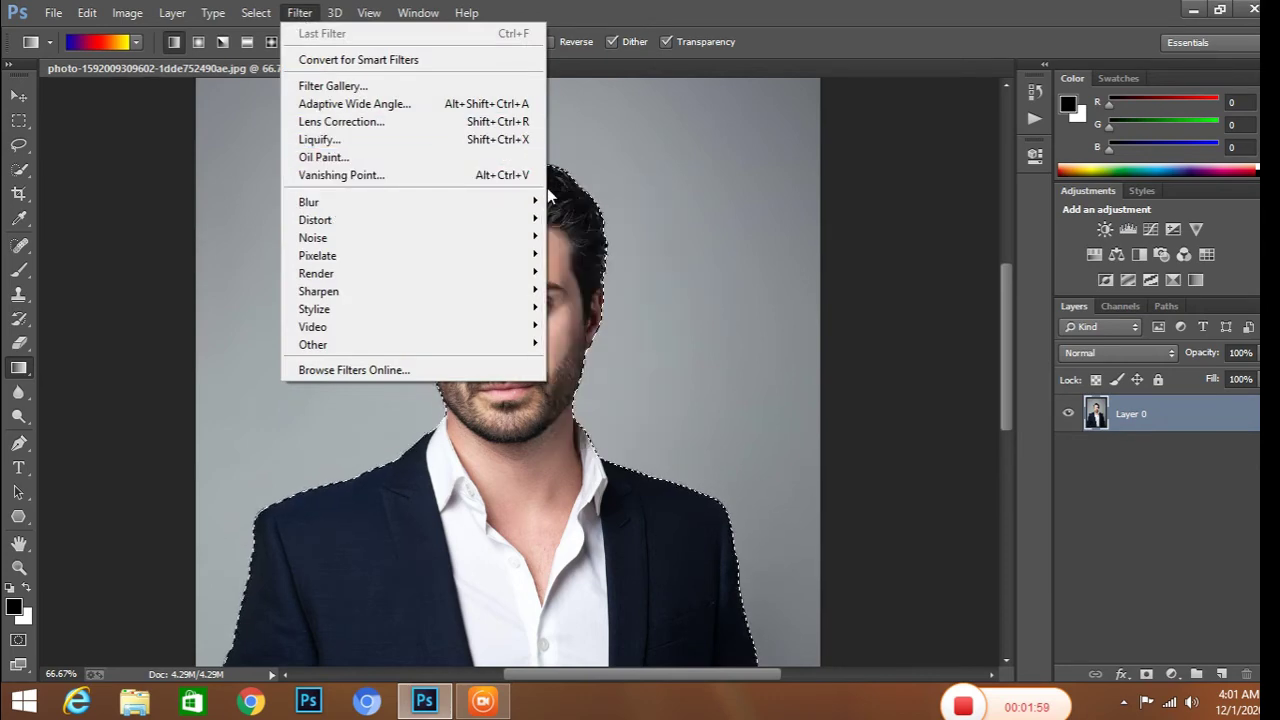
pyautogui.moveTo(308, 202)
pyautogui.click(600, 441)
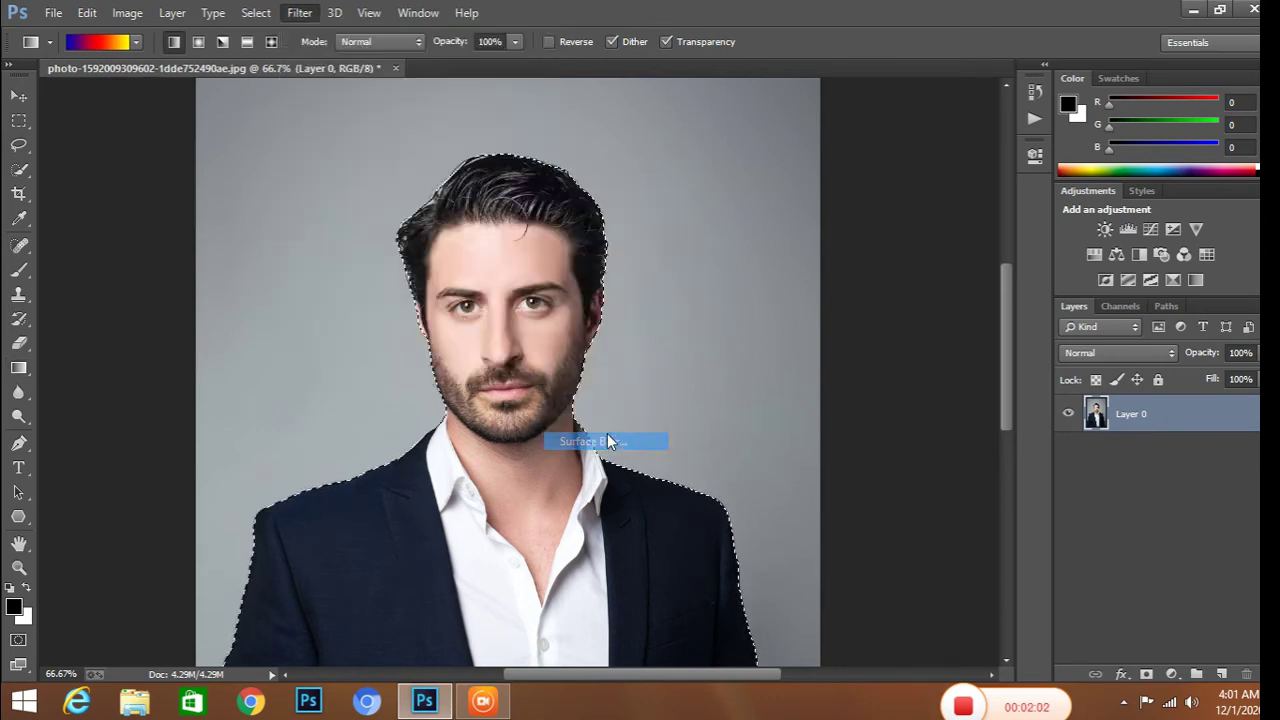
pyautogui.moveTo(629, 272)
pyautogui.mouseDown()
pyautogui.moveTo(640, 326)
pyautogui.moveTo(631, 247)
pyautogui.mouseUp()
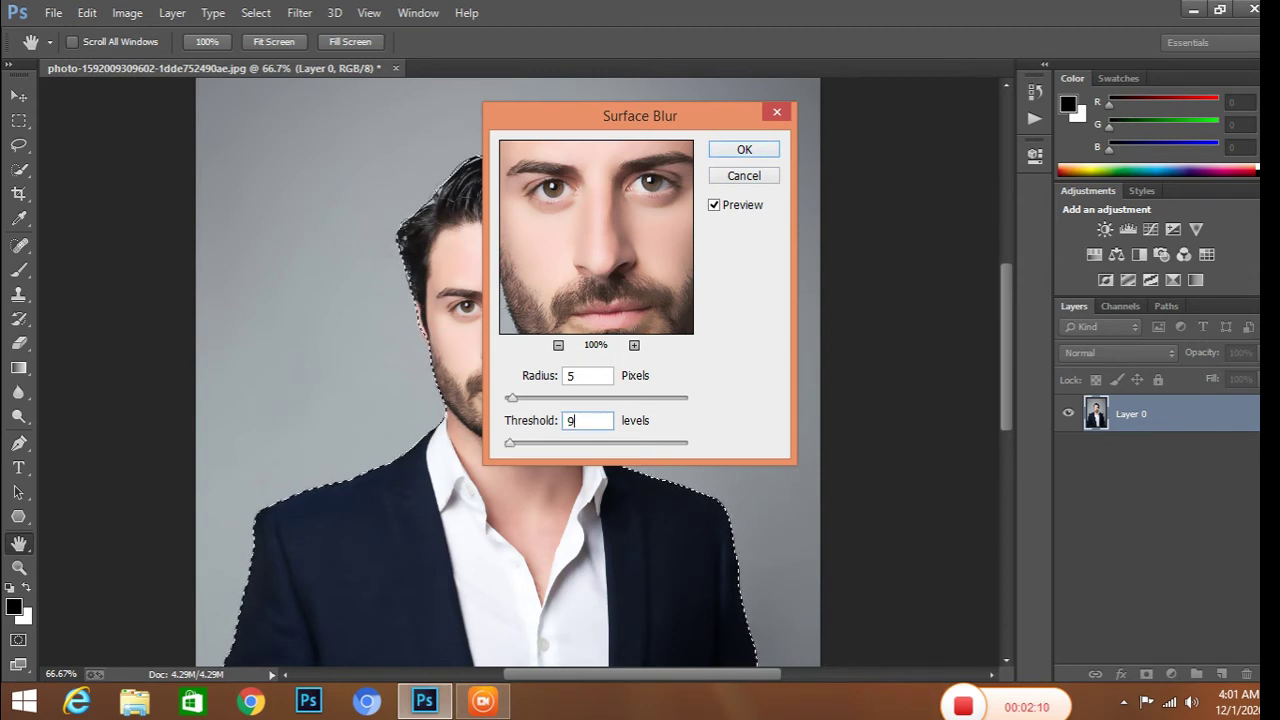
pyautogui.click(744, 150)
# Start a Quick Selection at the canvas corner, undoing an accidental Delete of the area.
pyautogui.press('g')
pyautogui.scroll(-3, 570, 295)
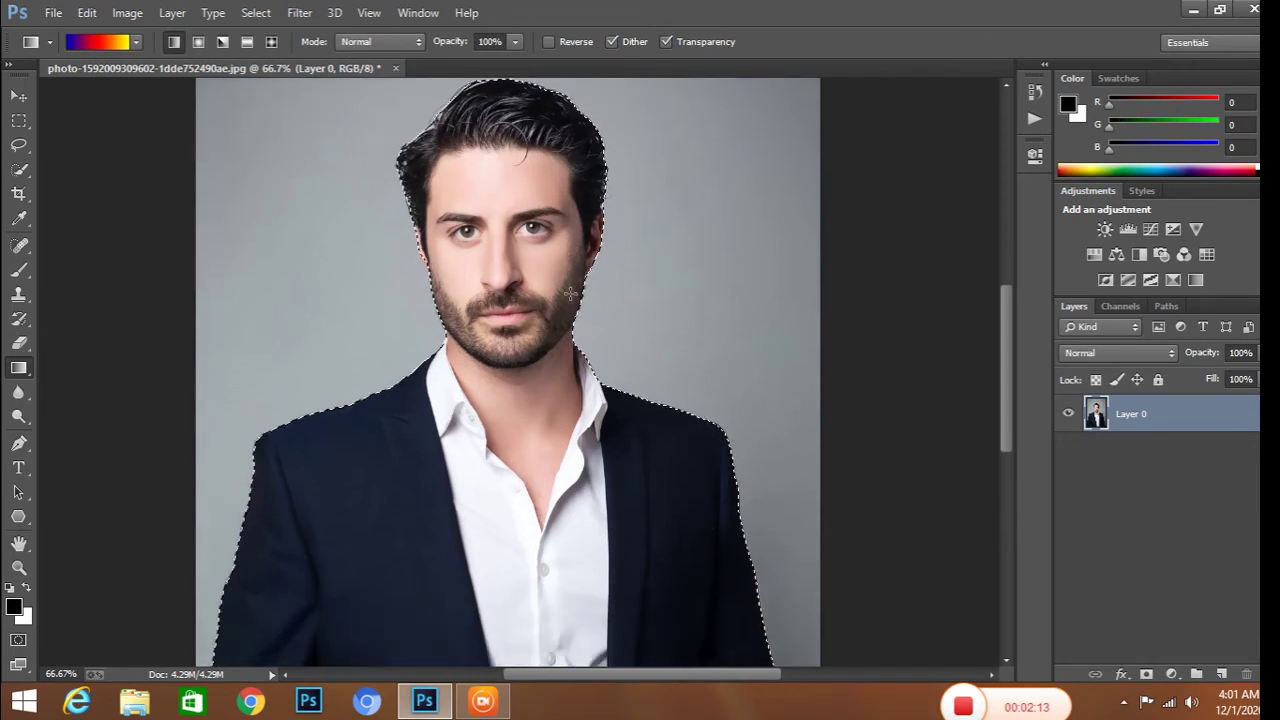
pyautogui.scroll(-3, 570, 295)
pyautogui.scroll(3, 570, 295)
pyautogui.scroll(3, 570, 295)
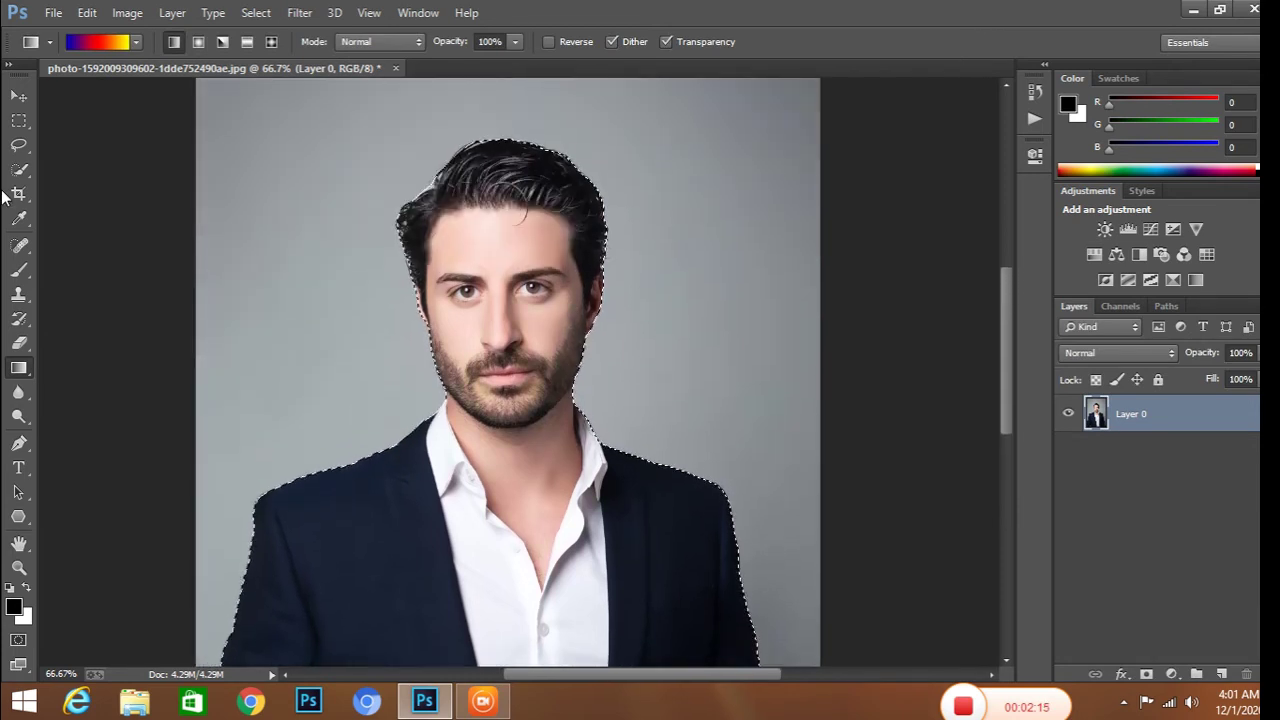
pyautogui.click(19, 170)
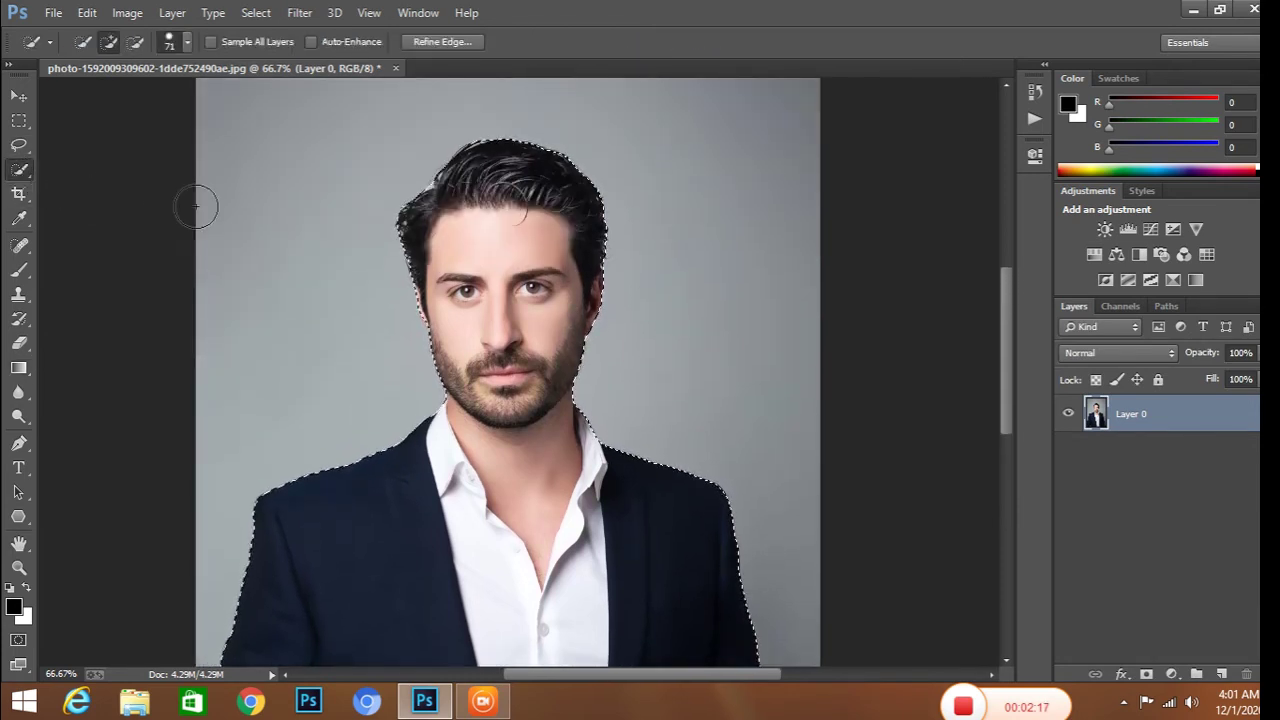
pyautogui.click(212, 199)
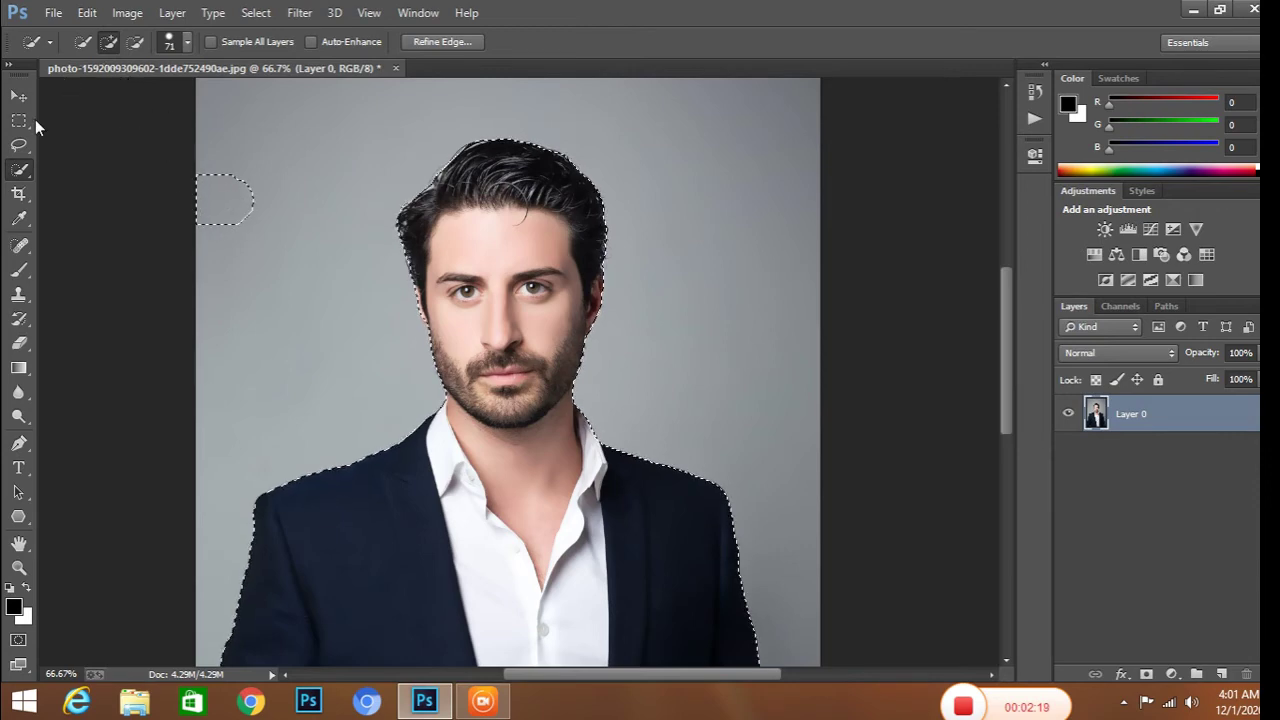
pyautogui.press('Delete')
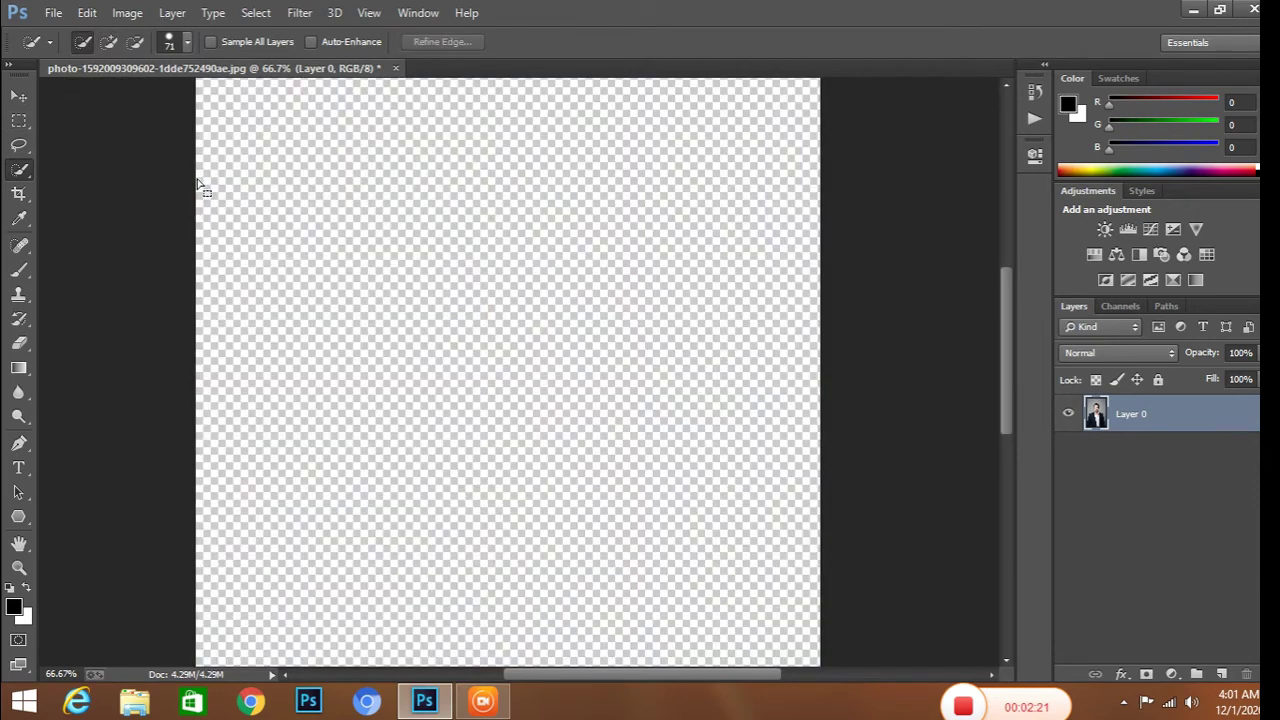
pyautogui.hotkey('ctrl', 'alt', 'z')
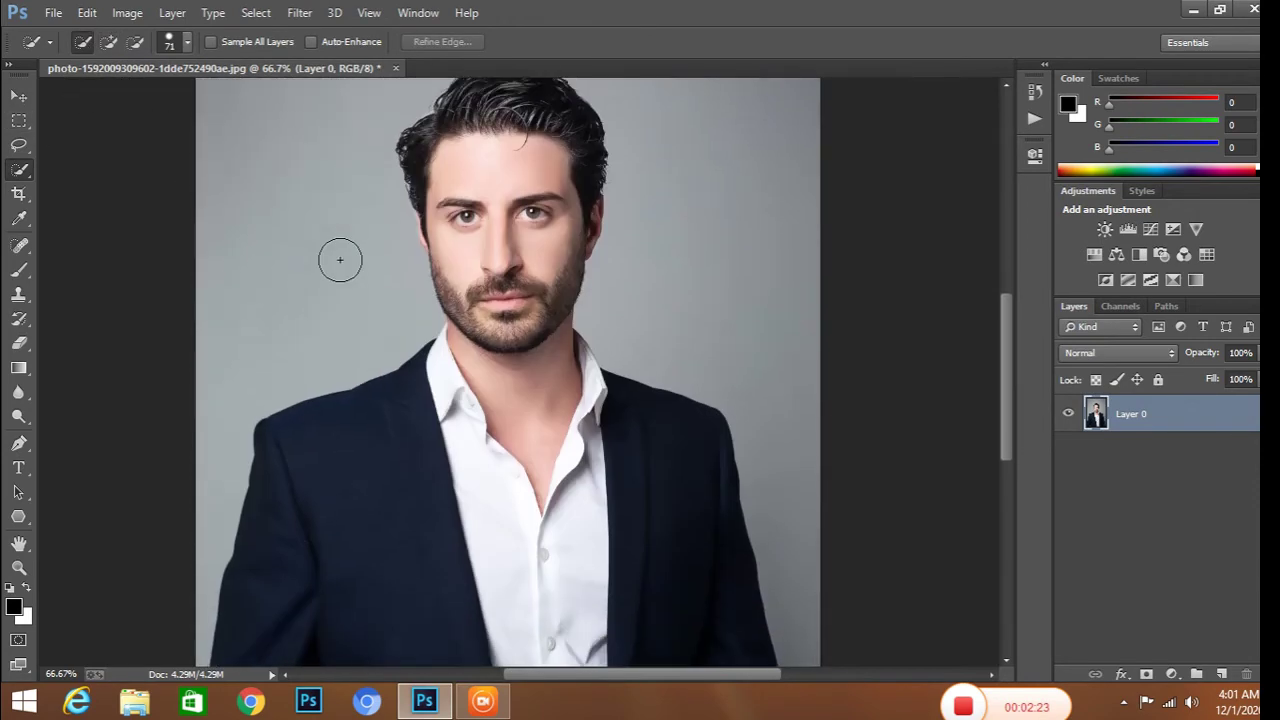
pyautogui.hotkey('ctrl', 'alt', 'z')
# Brush the selection across the grey background around the man.
pyautogui.moveTo(252, 141); pyautogui.dragTo(667, 181)
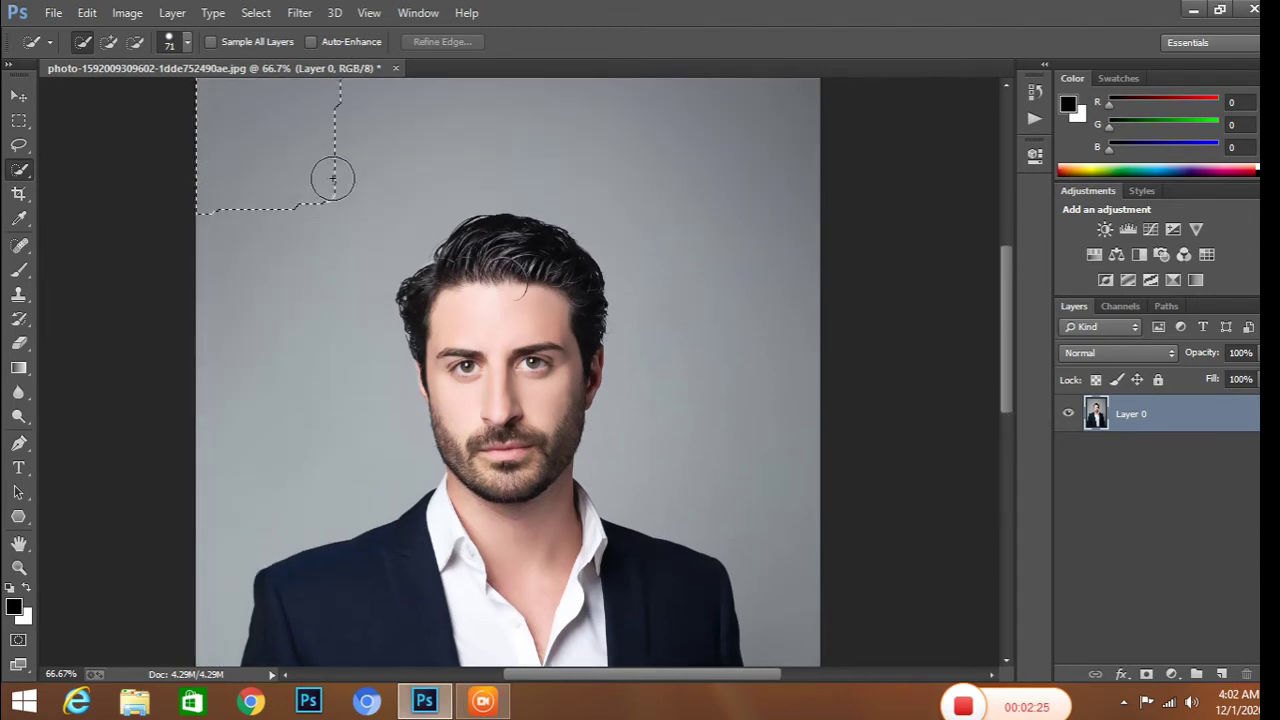
pyautogui.scroll(-3, 699, 216)
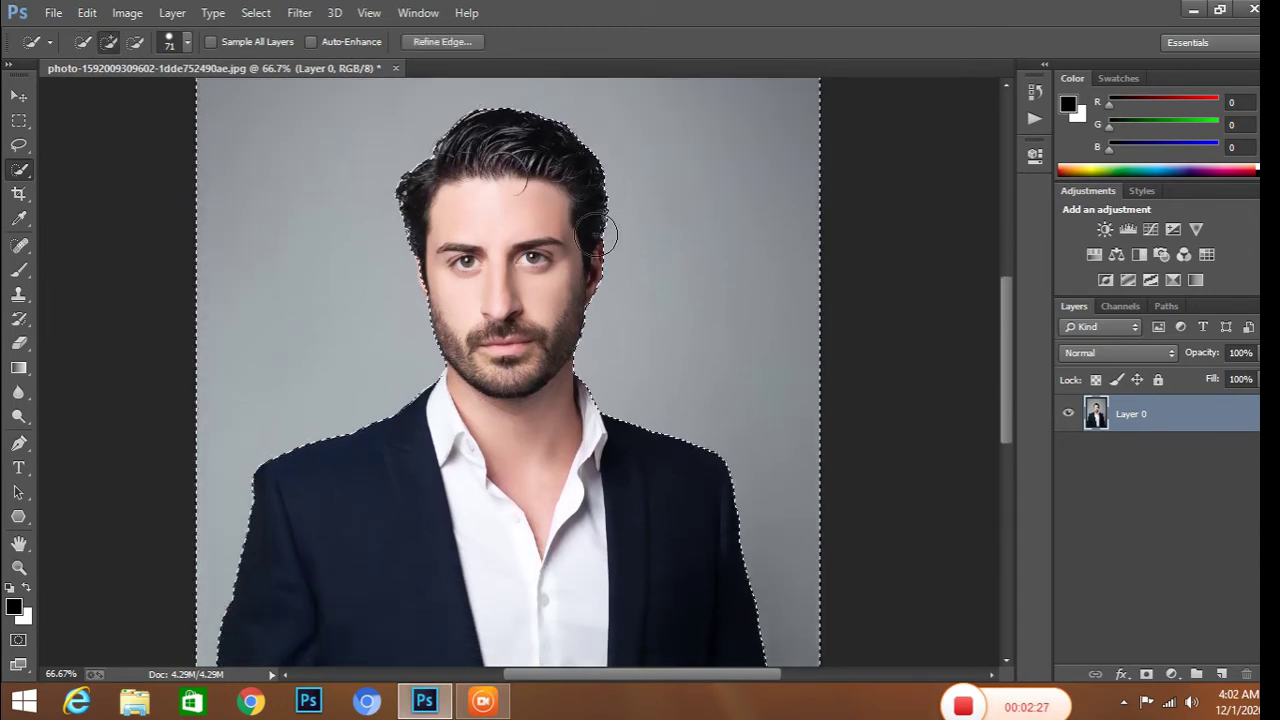
pyautogui.scroll(-1, 591, 229)
pyautogui.scroll(-2, 591, 251)
pyautogui.scroll(-1, 593, 241)
pyautogui.scroll(2, 593, 241)
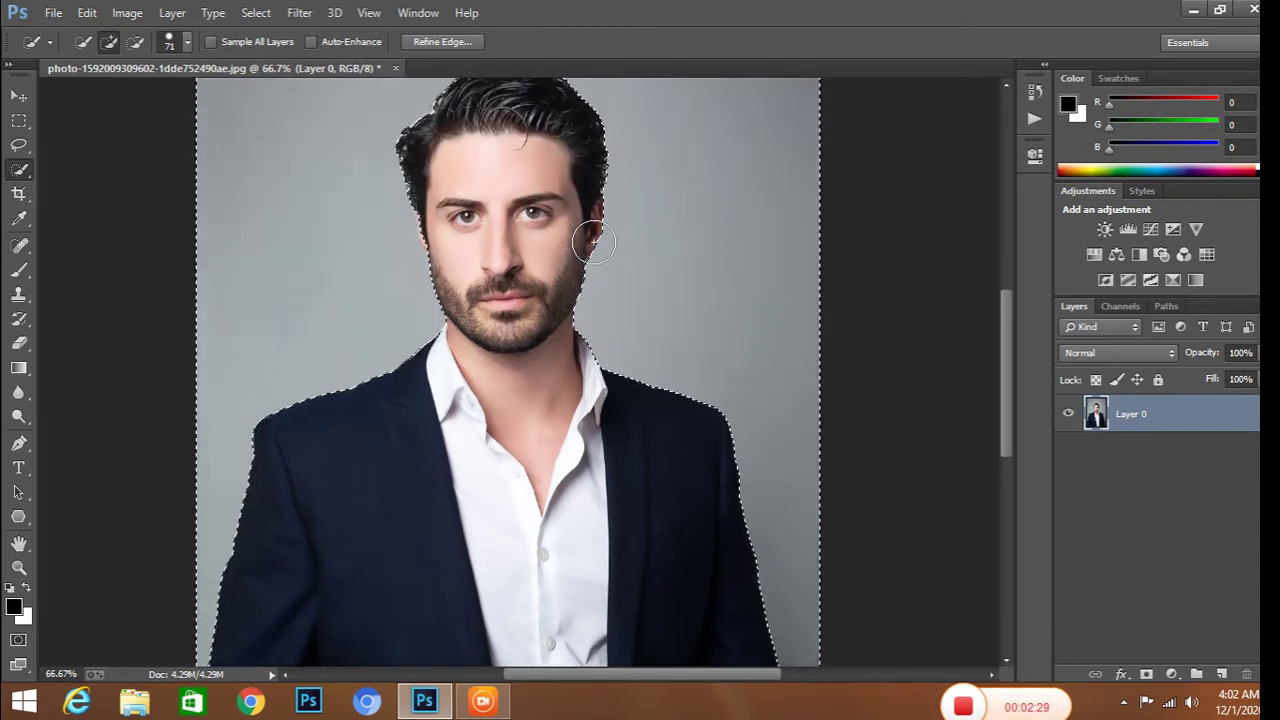
pyautogui.scroll(1, 593, 241)
pyautogui.scroll(1, 593, 241)
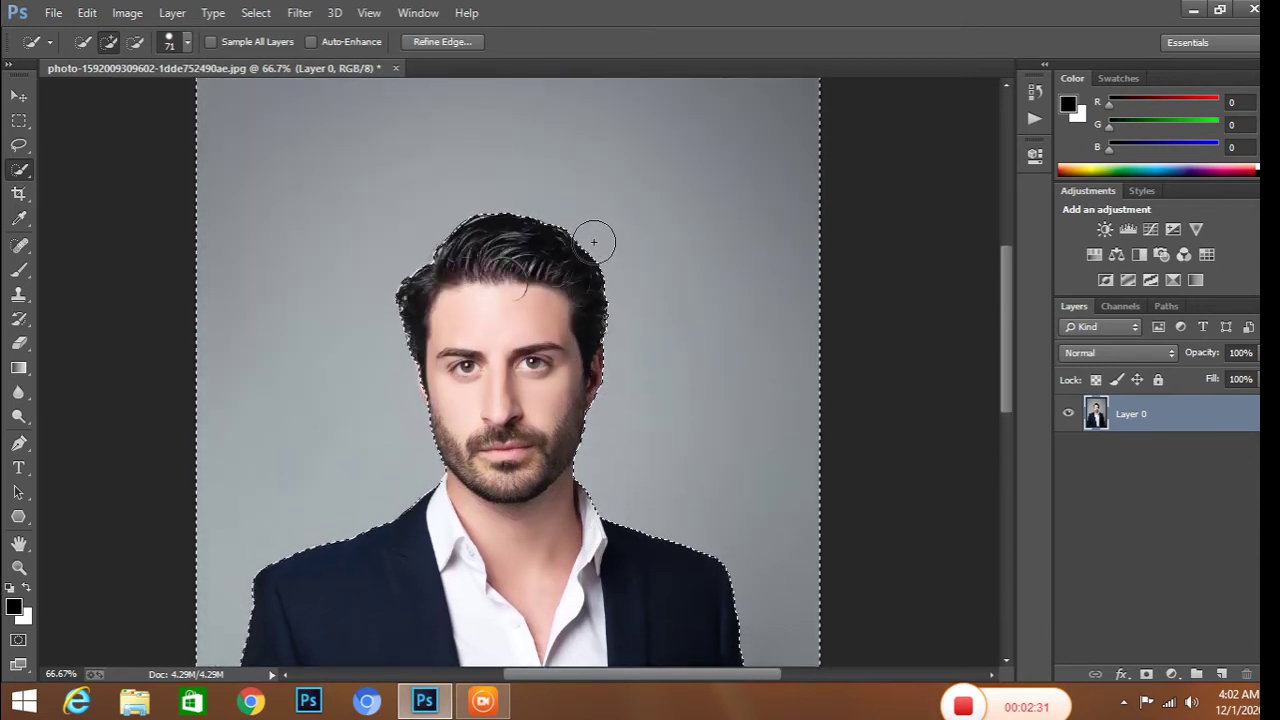
pyautogui.scroll(1, 593, 241)
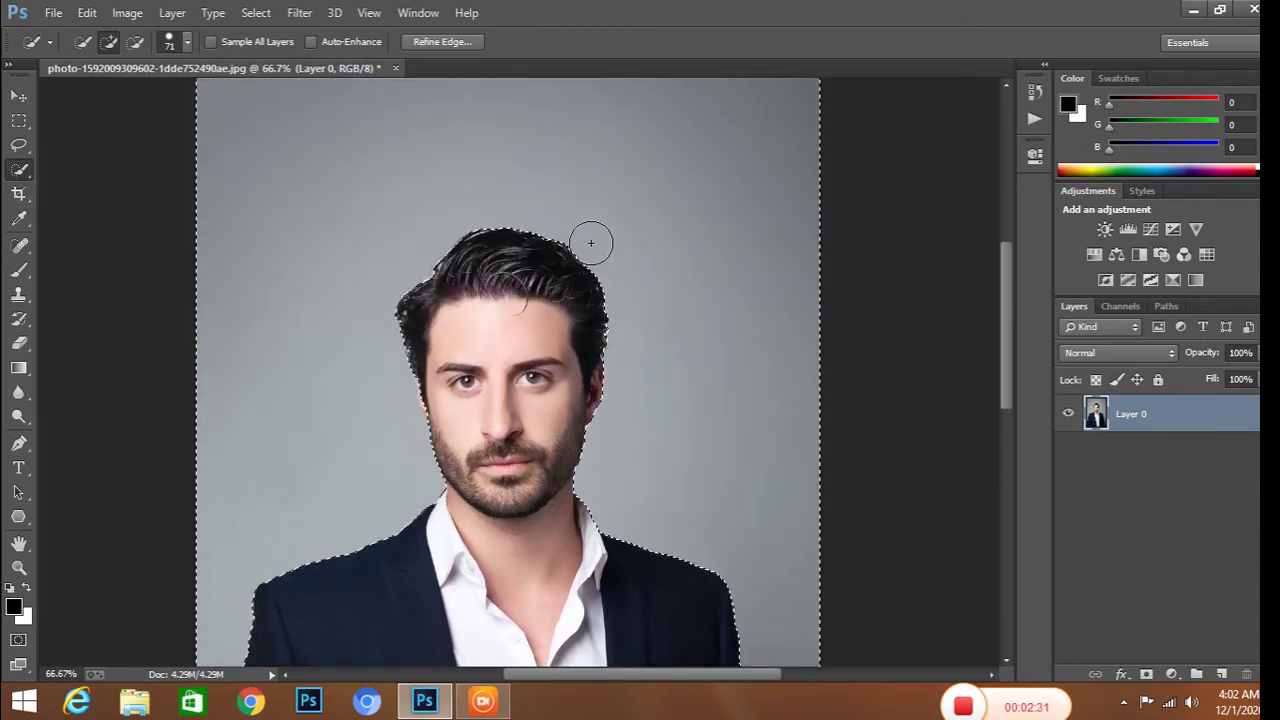
# Subtract the hair edge from the background selection.
pyautogui.click(459, 276)
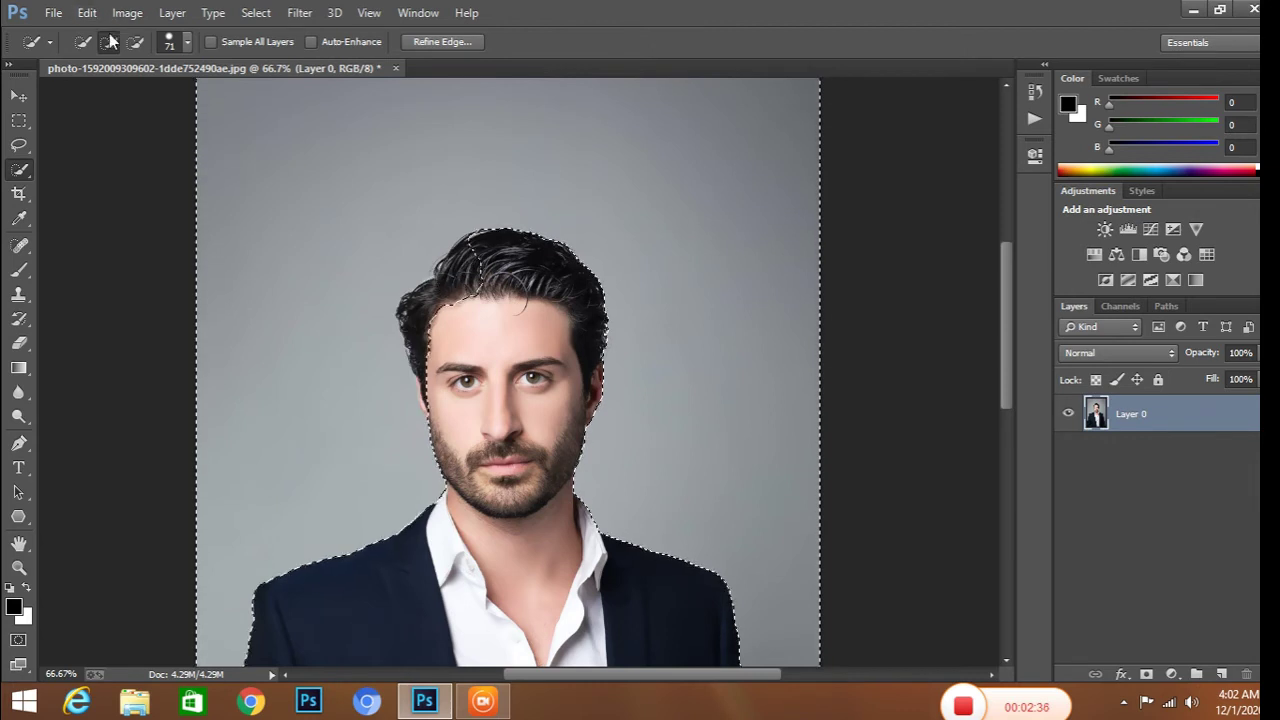
pyautogui.click(135, 42)
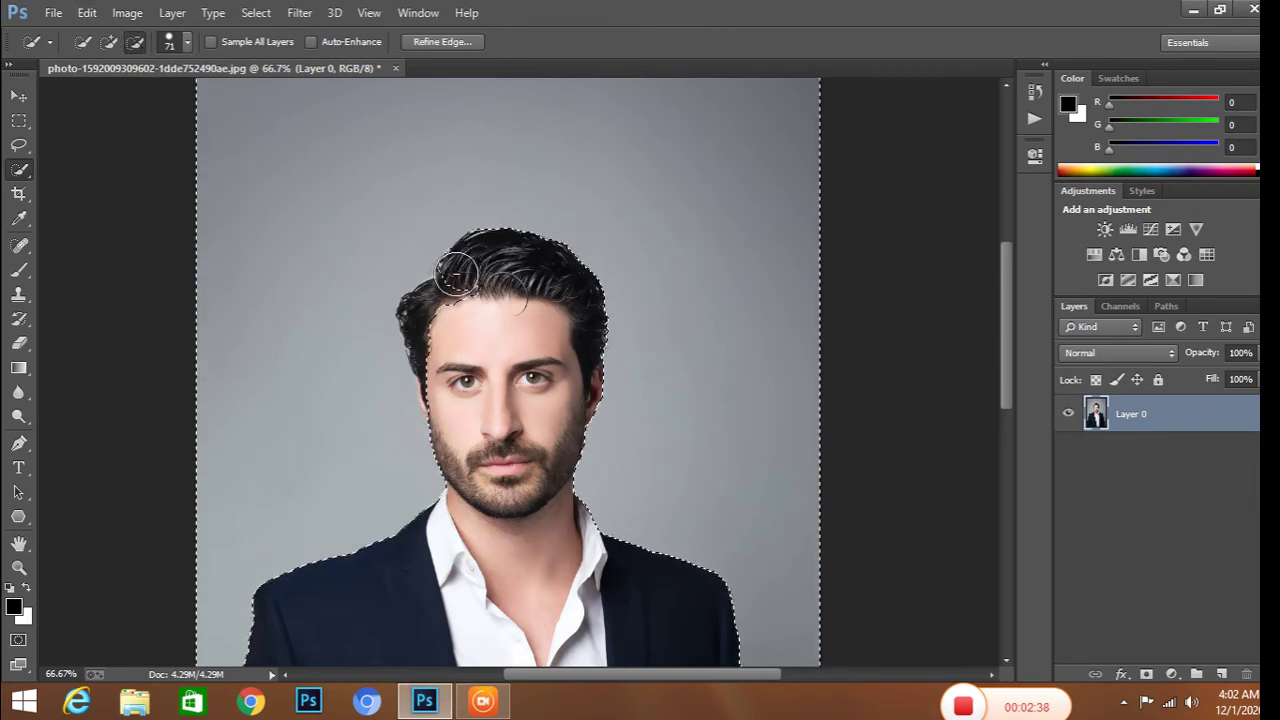
pyautogui.moveTo(463, 262); pyautogui.dragTo(483, 290)
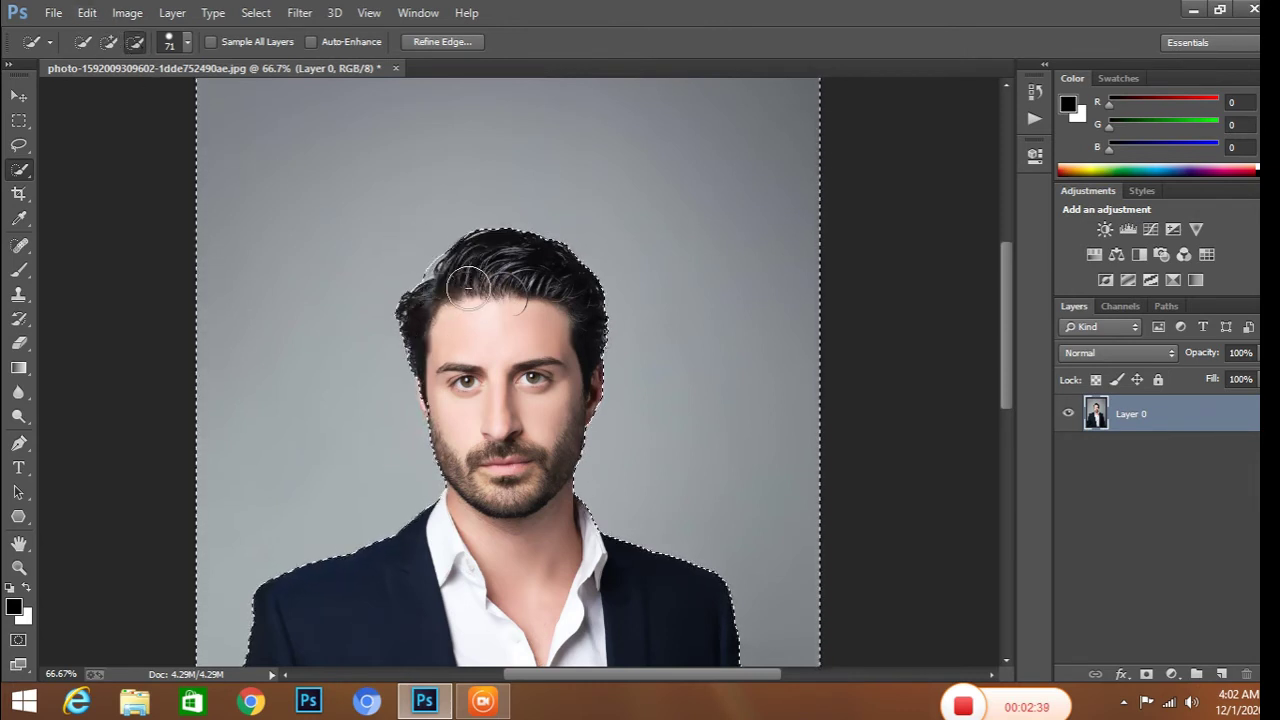
# Load the Red, Green preset into the Gradient tool.
pyautogui.click(21, 368)
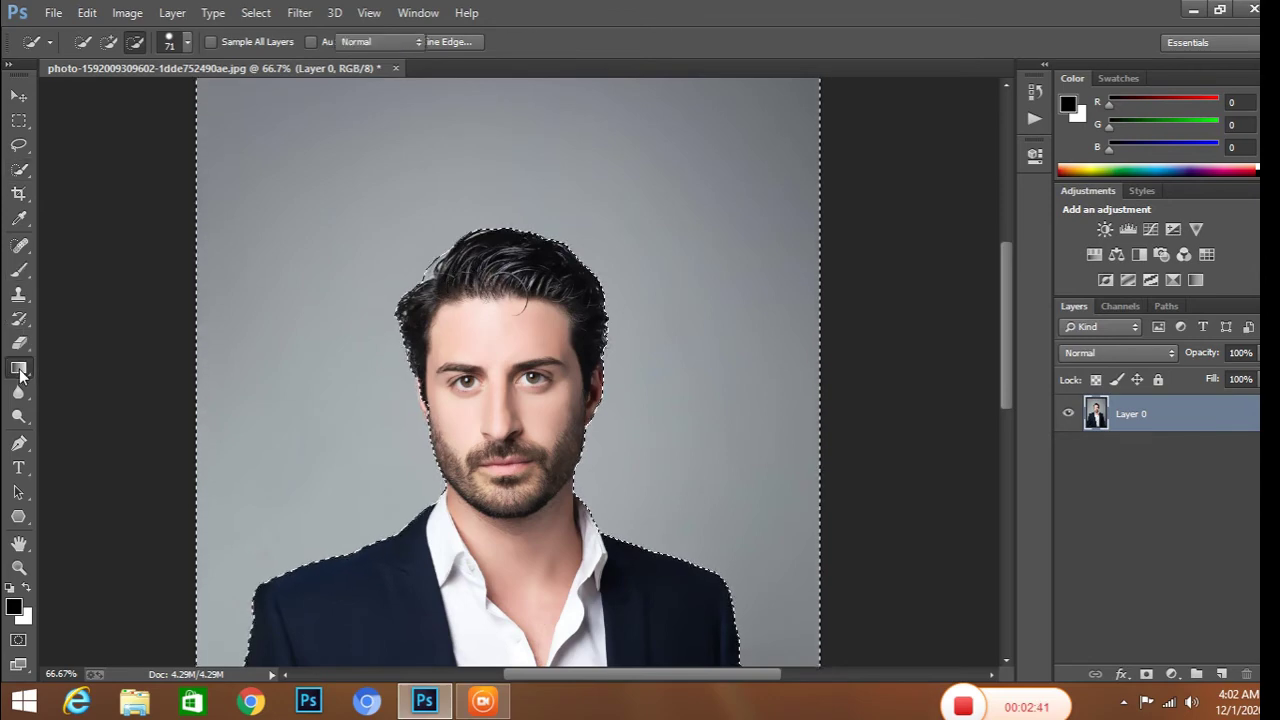
pyautogui.click(92, 40)
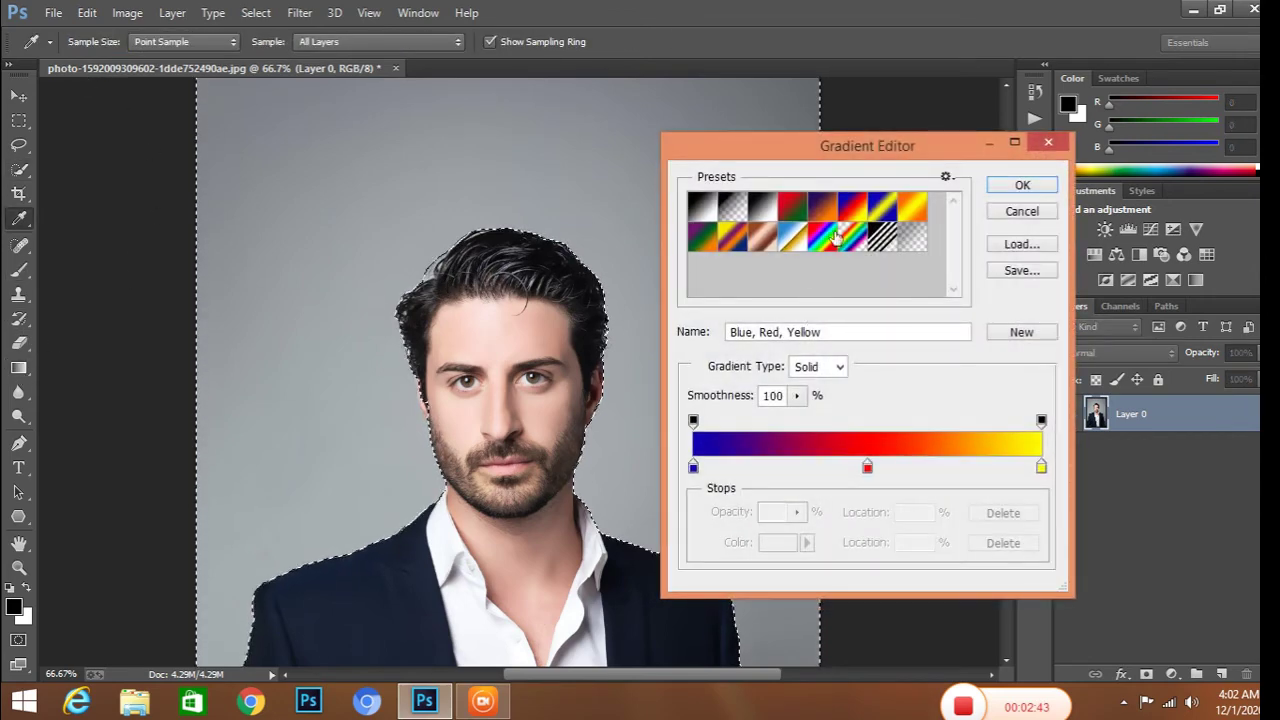
pyautogui.click(792, 214)
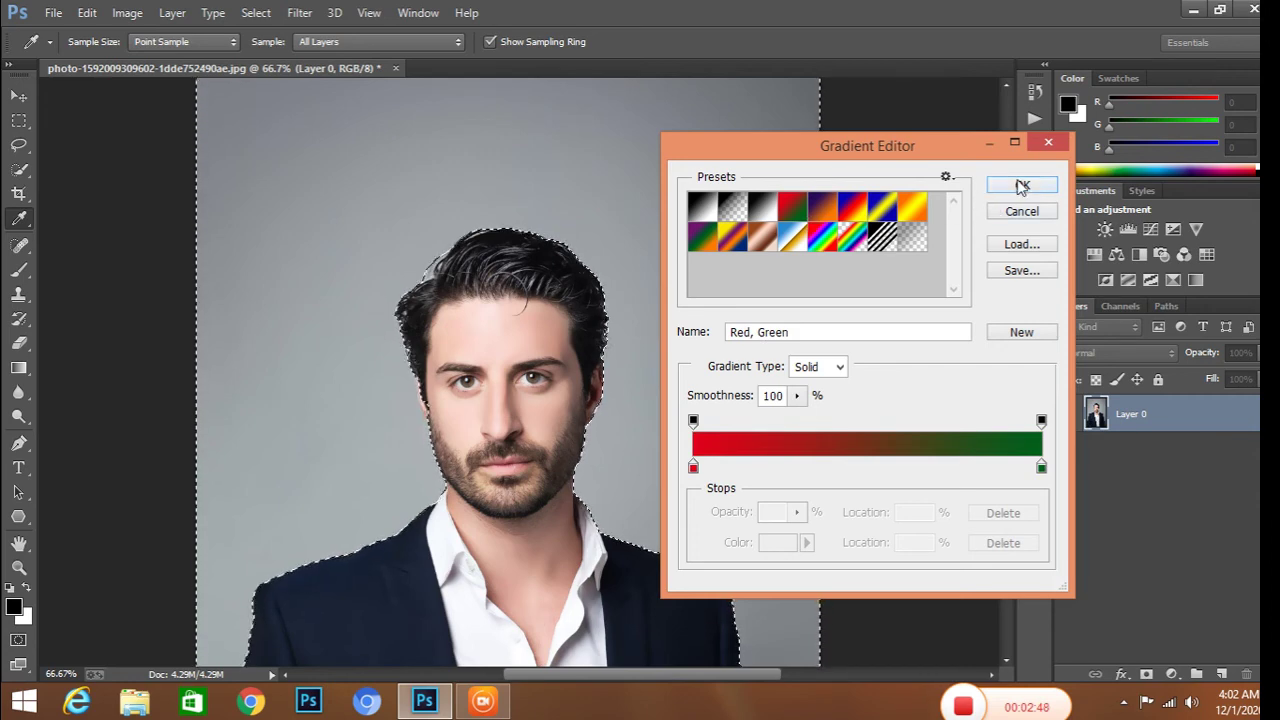
pyautogui.click(1022, 187)
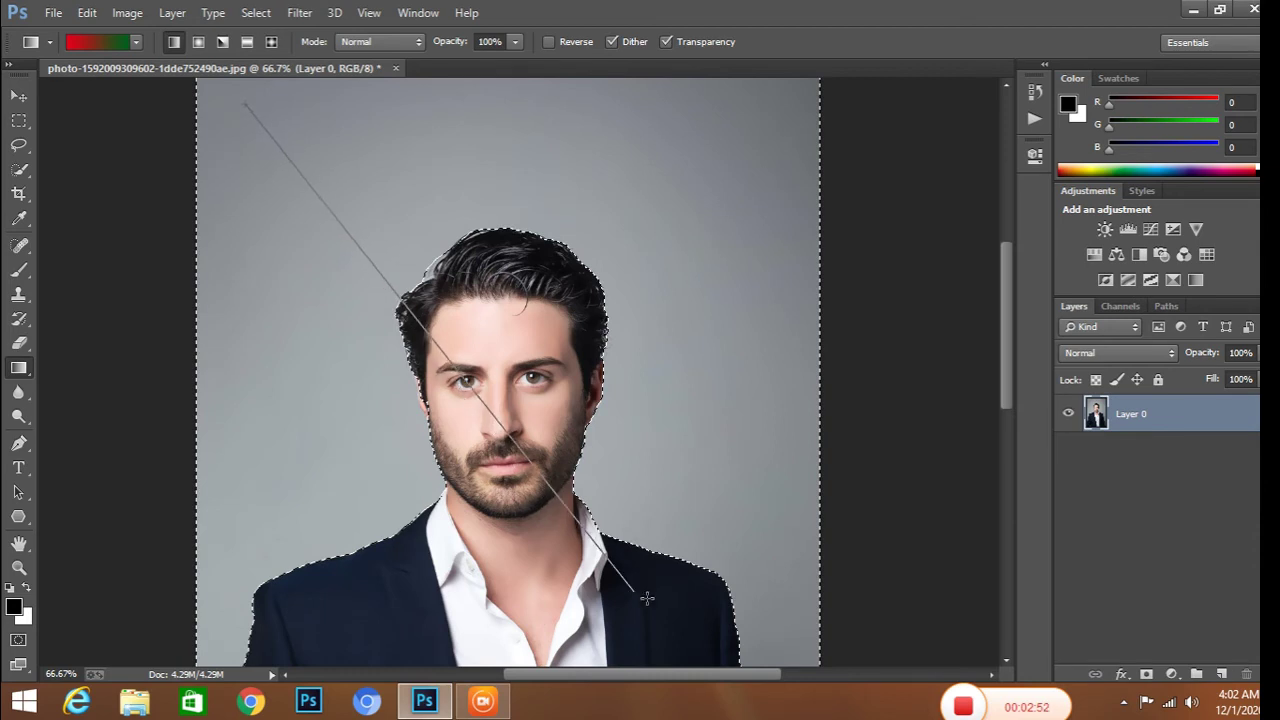
# Fill the background with a diagonal gradient, green at lower left and red upper right.
pyautogui.moveTo(326, 178); pyautogui.dragTo(674, 612)
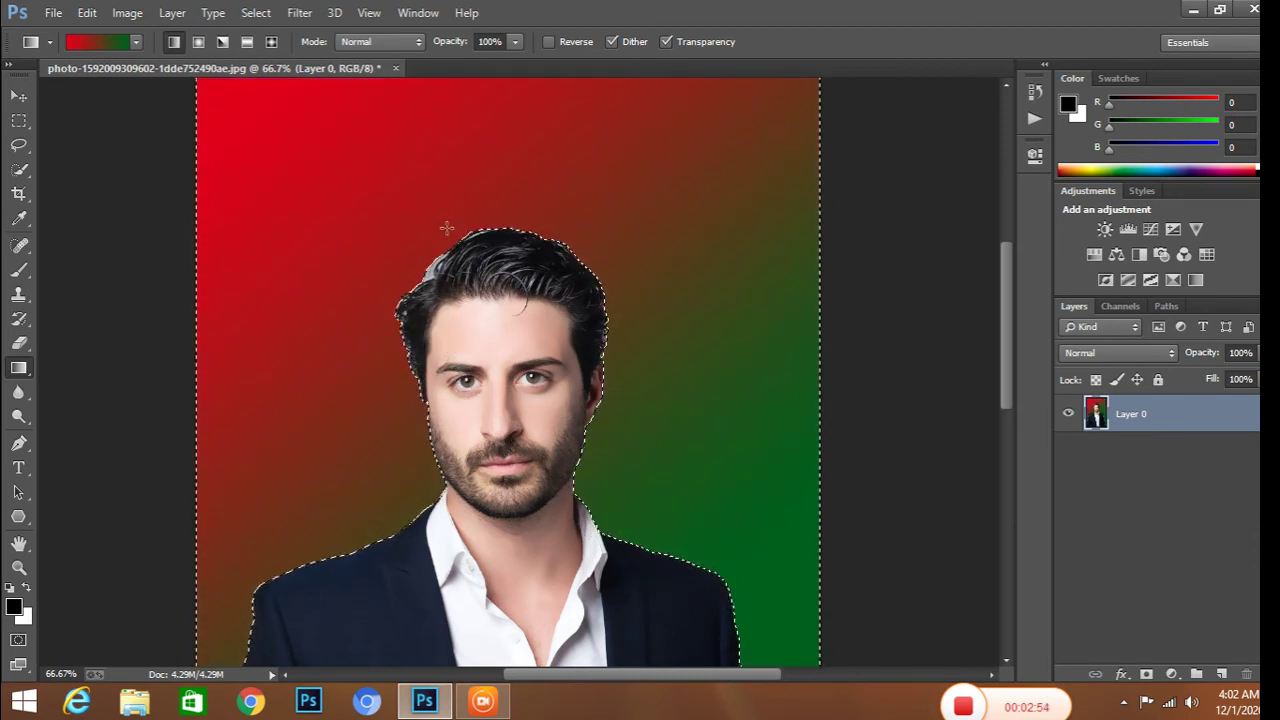
pyautogui.scroll(-3, 445, 230)
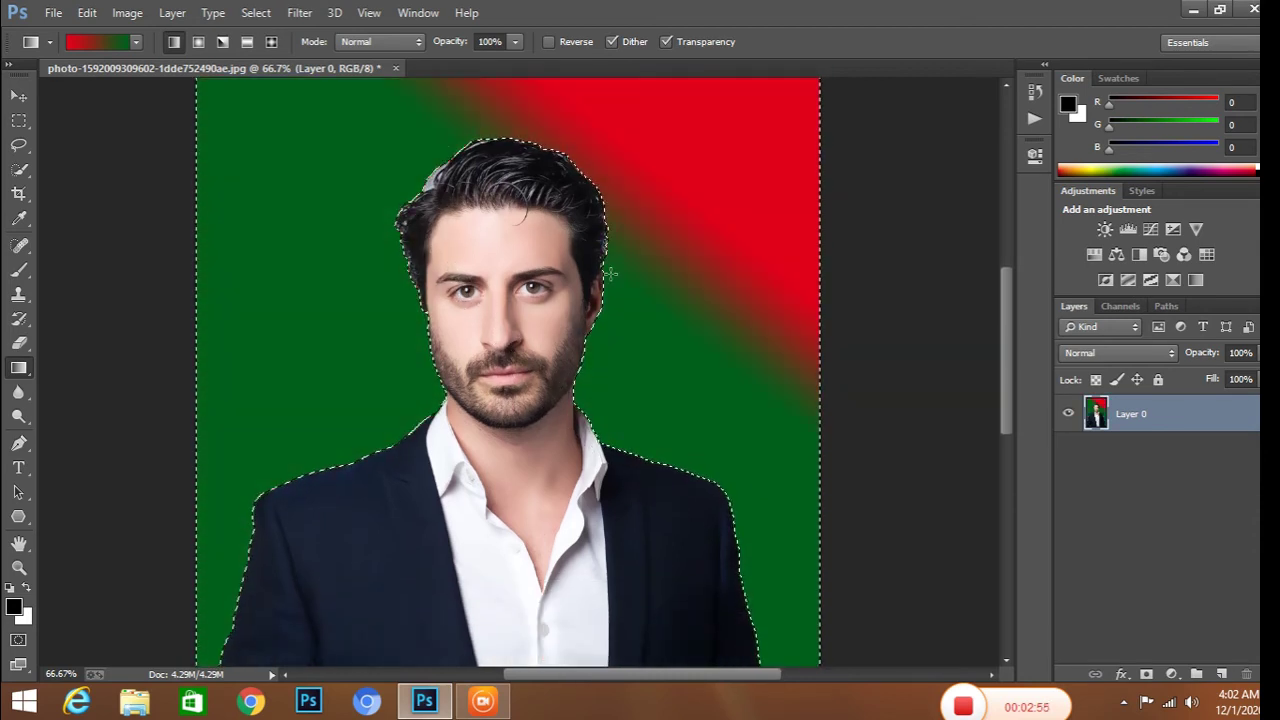
pyautogui.moveTo(610, 272); pyautogui.dragTo(570, 347)
pyautogui.moveTo(640, 240); pyautogui.dragTo(620, 330)
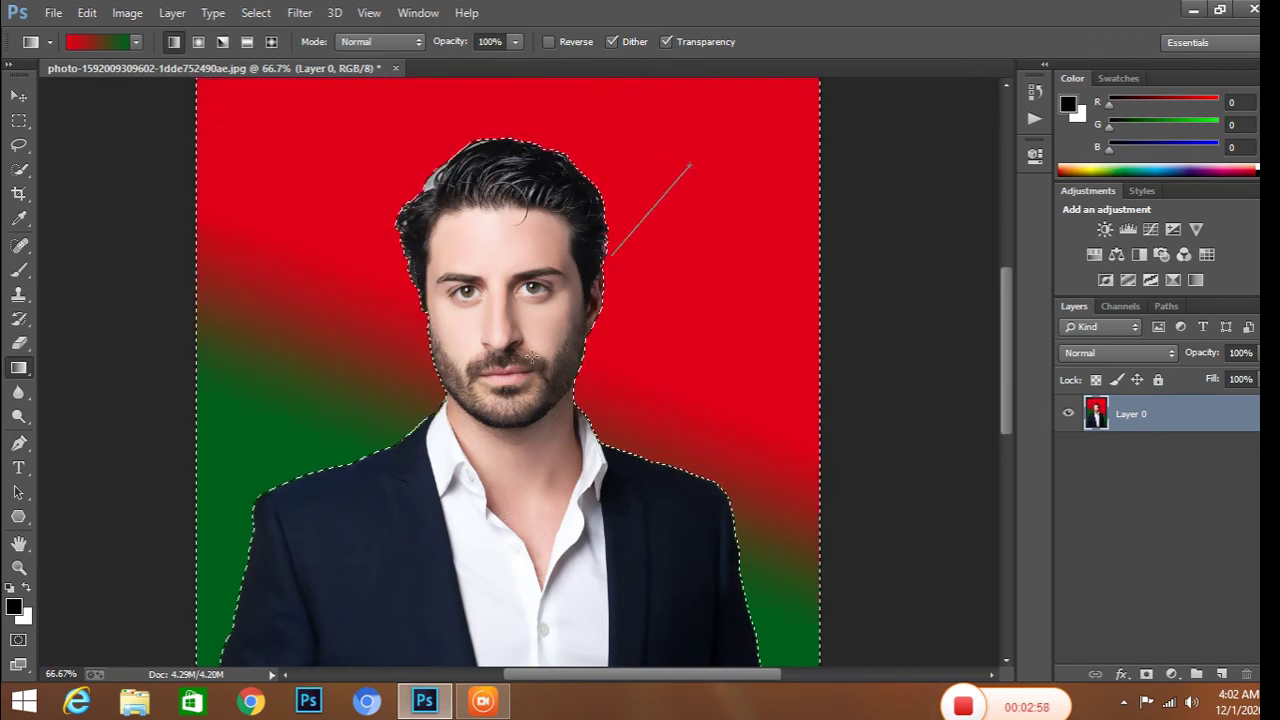
pyautogui.moveTo(694, 163); pyautogui.dragTo(343, 646)
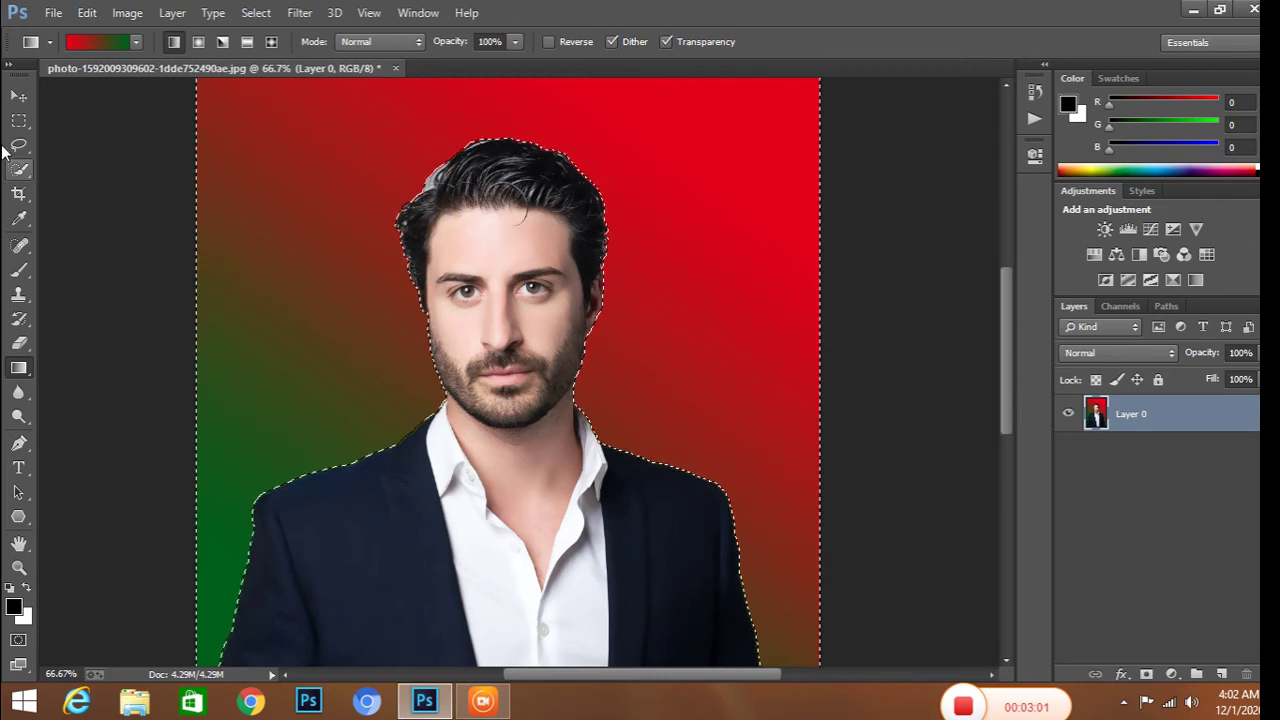
# Clear the selection and crop the bottom edge up to cut off the lower jacket.
pyautogui.click(18, 121)
pyautogui.click(123, 137)
pyautogui.scroll(-3, 163, 191)
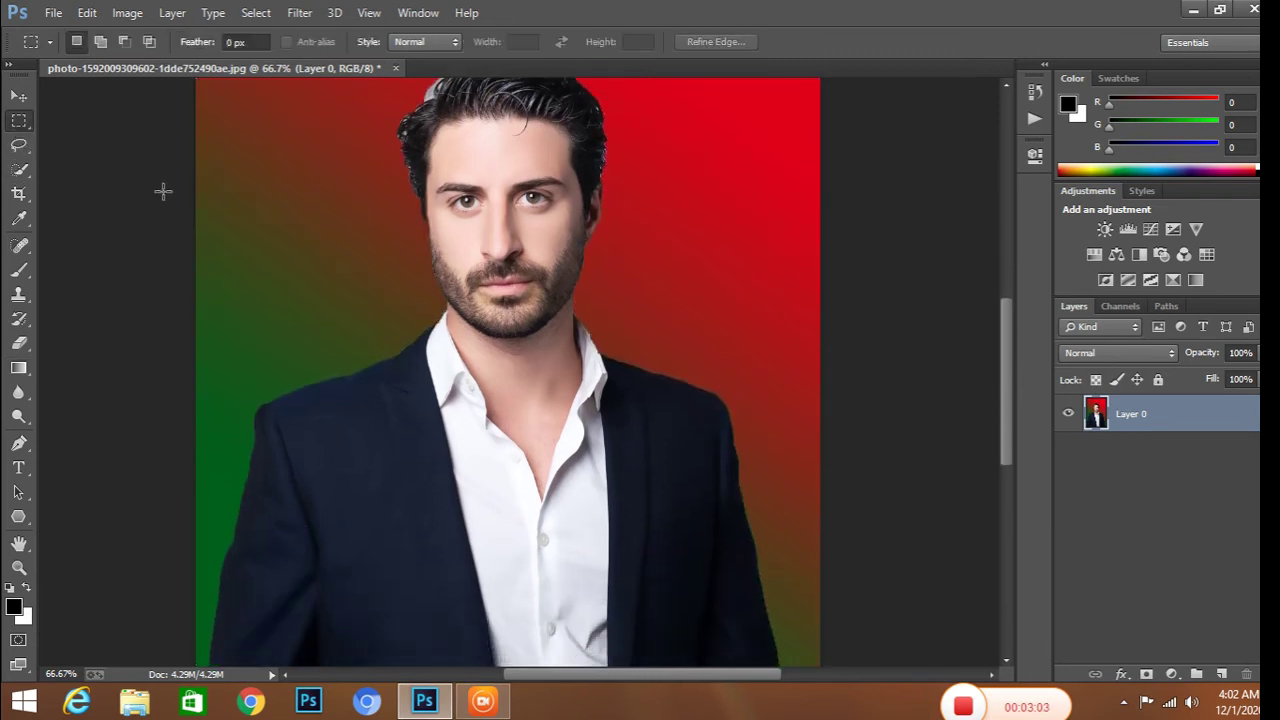
pyautogui.scroll(-2, 189, 214)
pyautogui.scroll(-3, 192, 220)
pyautogui.scroll(-3, 192, 220)
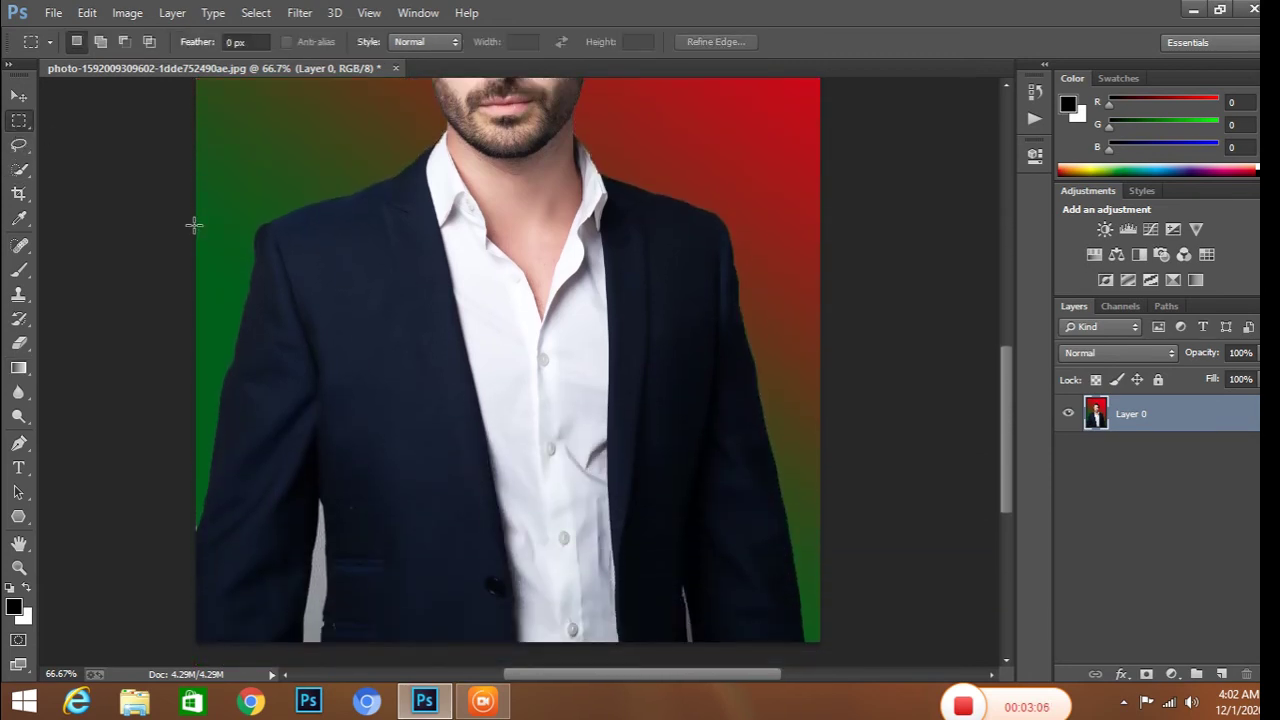
pyautogui.scroll(4, 194, 223)
pyautogui.scroll(2, 194, 224)
pyautogui.scroll(1, 192, 221)
pyautogui.scroll(1, 190, 220)
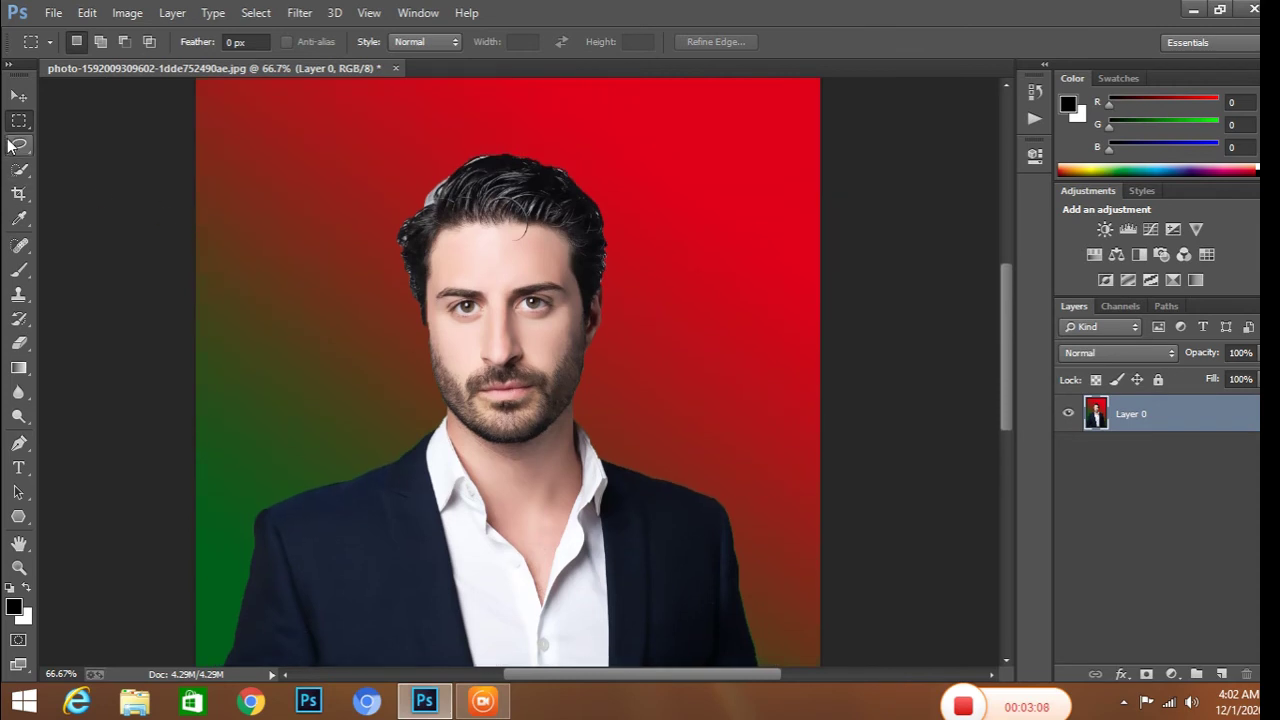
pyautogui.scroll(-2, 306, 394)
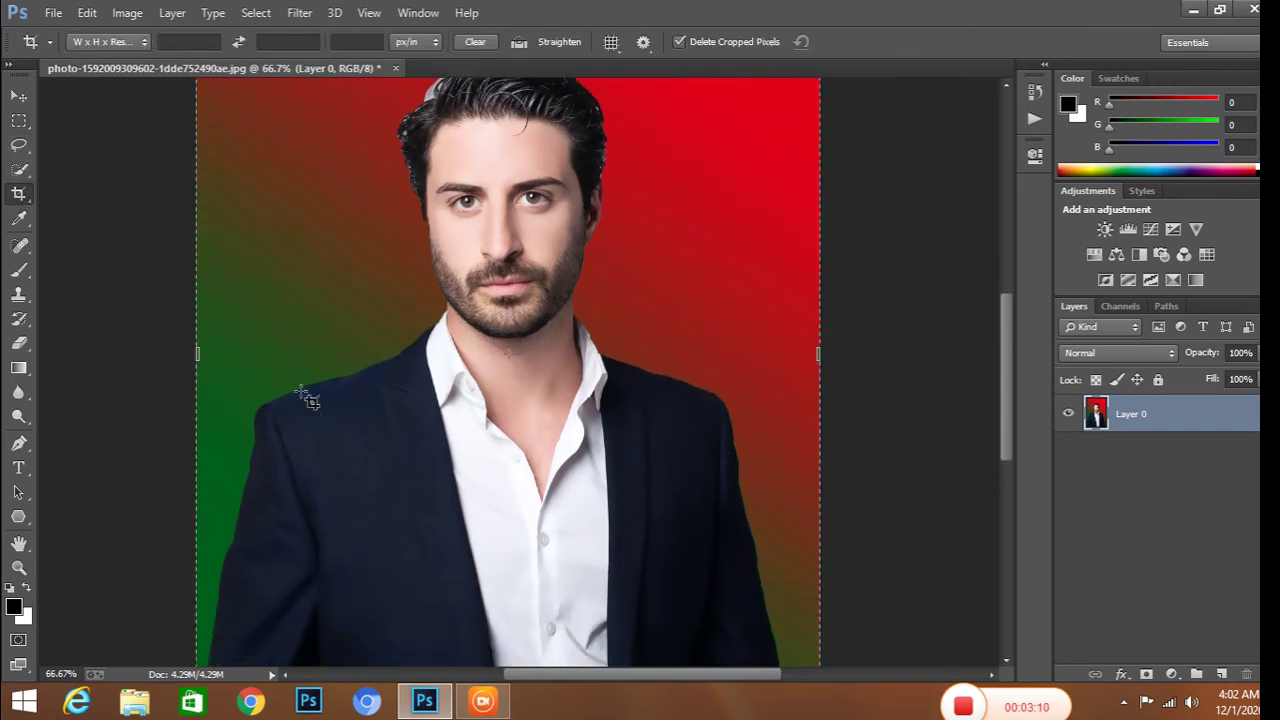
pyautogui.scroll(-3, 443, 457)
pyautogui.scroll(-2, 449, 543)
pyautogui.moveTo(510, 581); pyautogui.dragTo(508, 475)
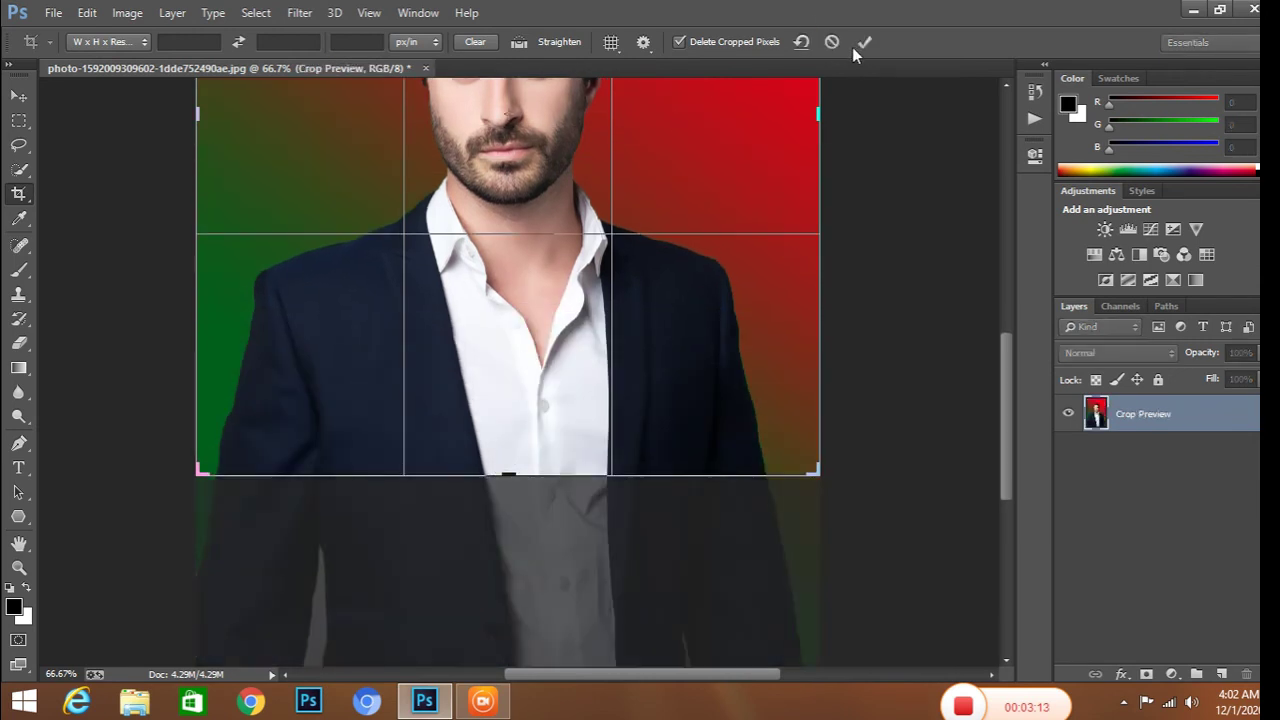
pyautogui.click(864, 41)
# Crop the top edge down to trim the background above the head.
pyautogui.scroll(3, 662, 212)
pyautogui.scroll(3, 660, 210)
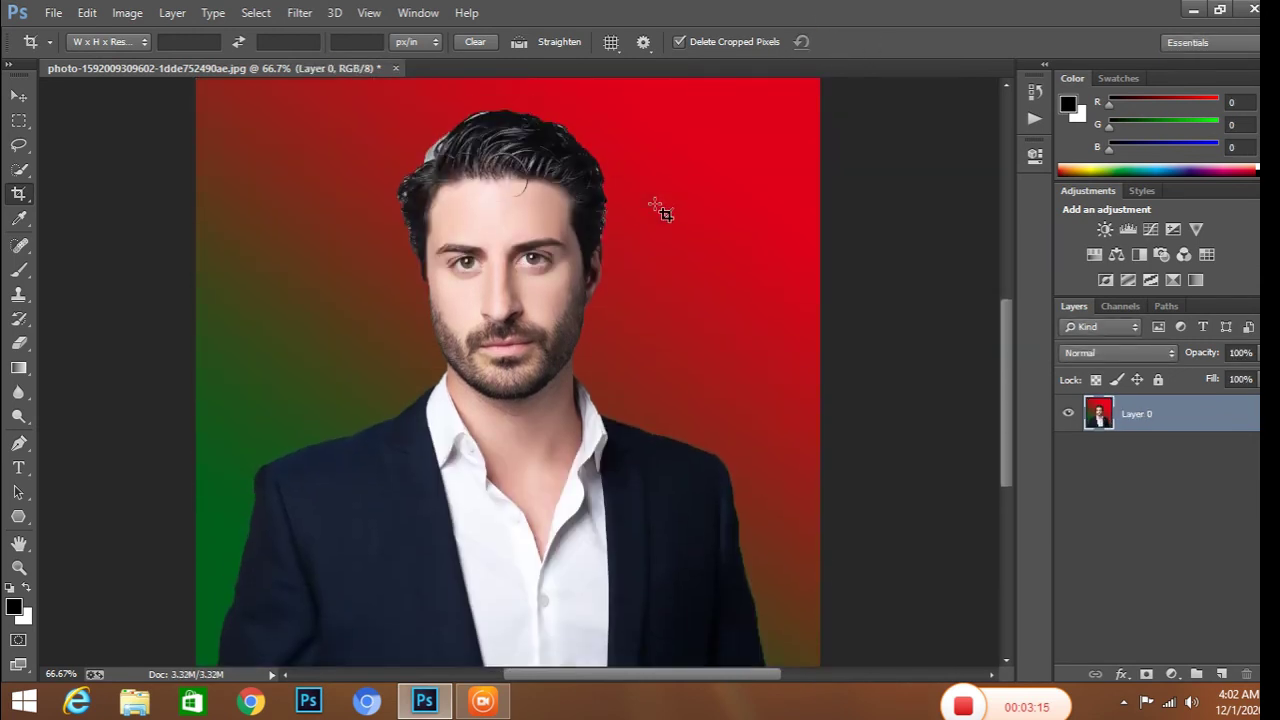
pyautogui.scroll(1, 662, 190)
pyautogui.scroll(1, 663, 172)
pyautogui.scroll(2, 662, 175)
pyautogui.scroll(3, 660, 176)
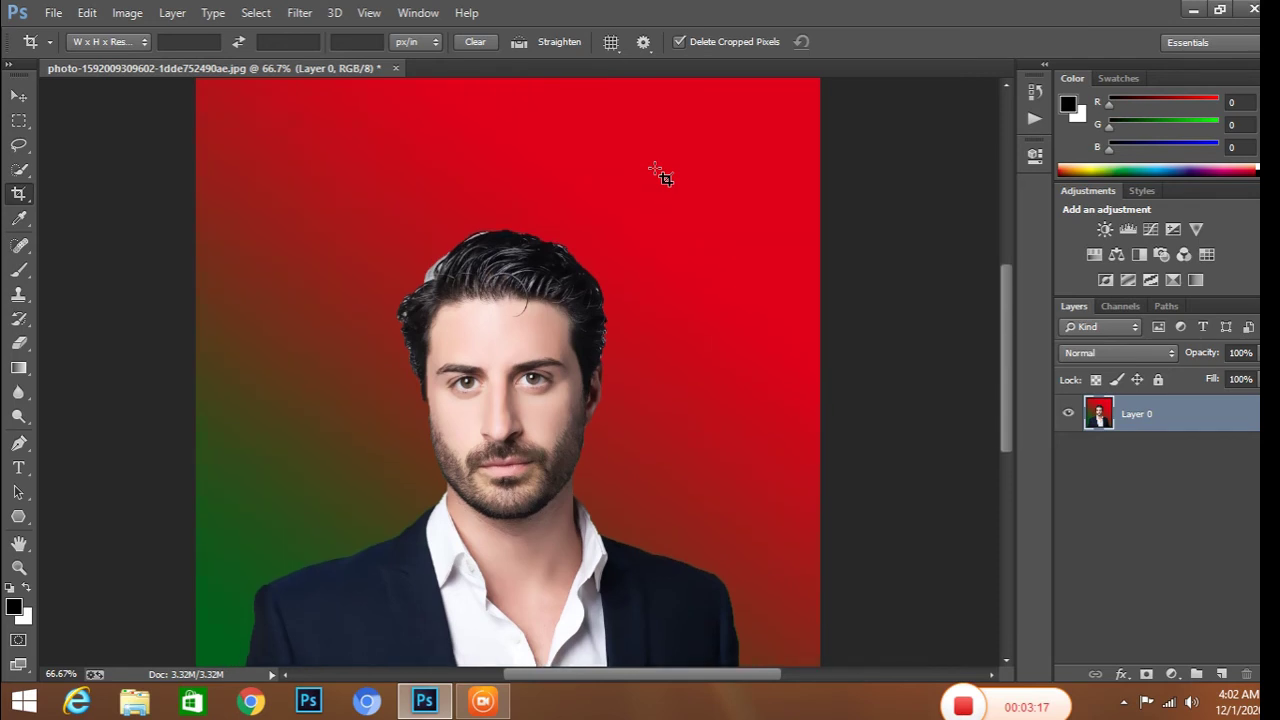
pyautogui.scroll(2, 658, 177)
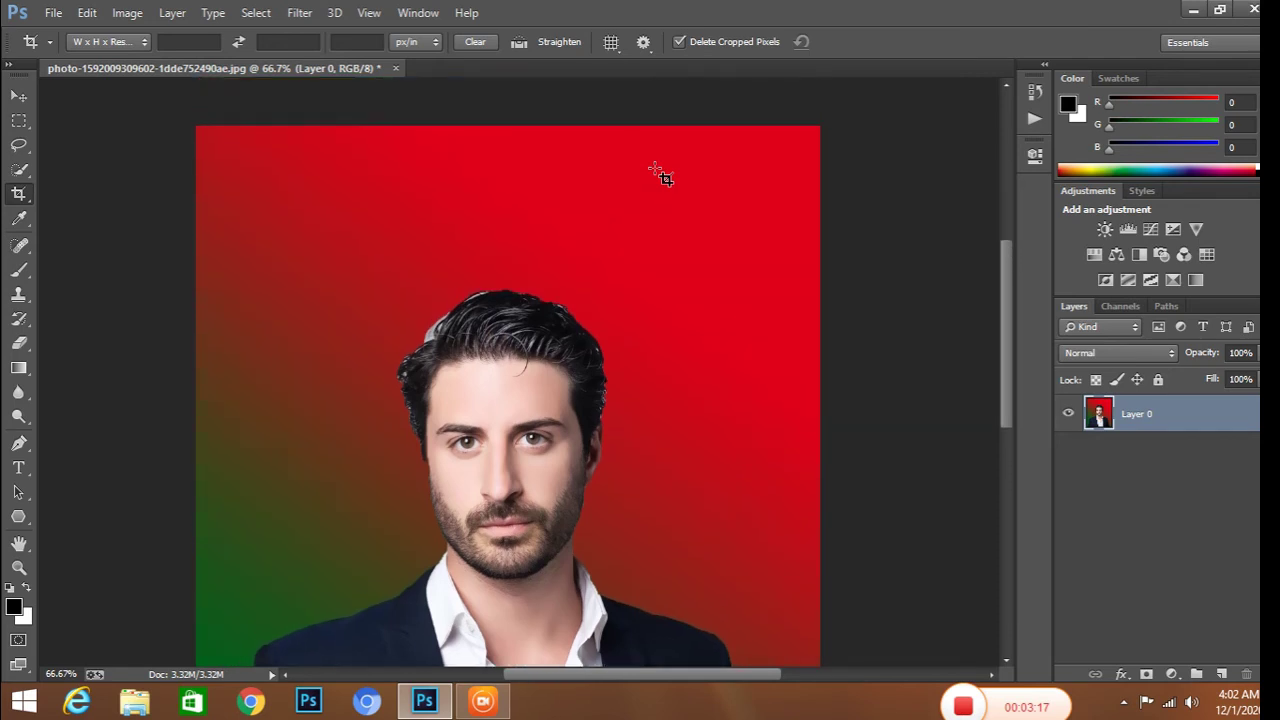
pyautogui.click(22, 195)
pyautogui.moveTo(509, 127); pyautogui.dragTo(522, 193)
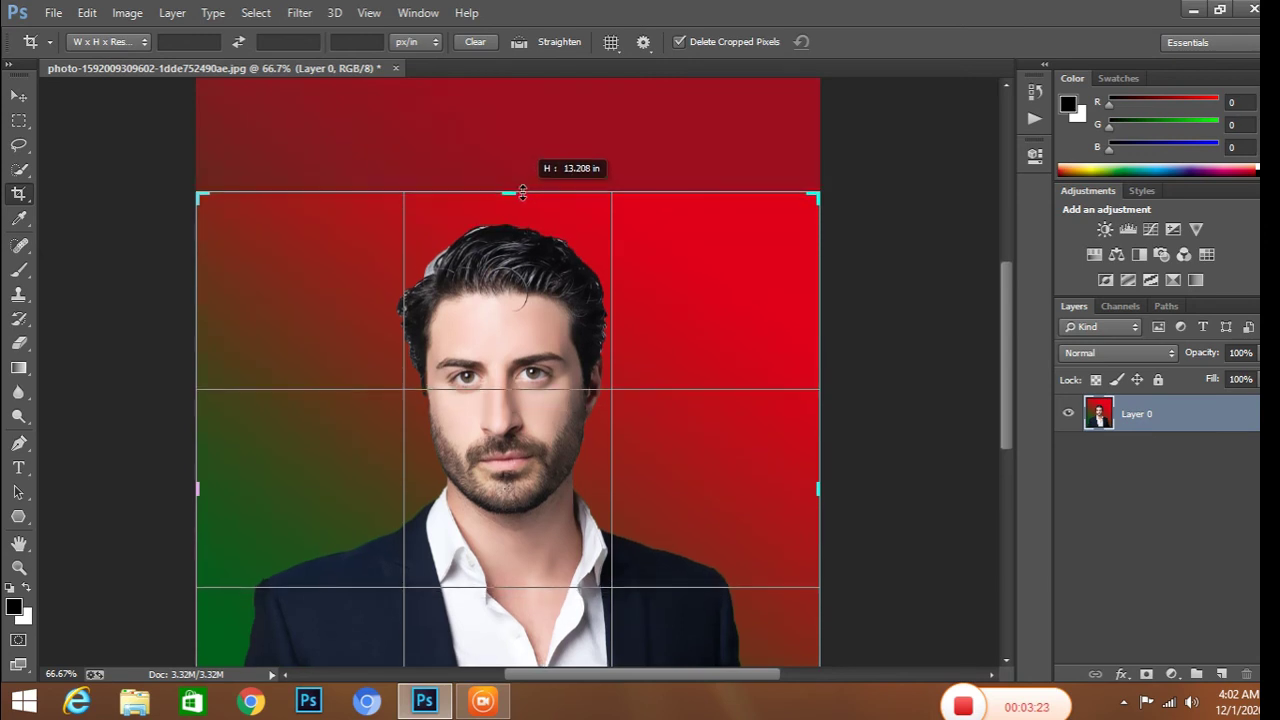
pyautogui.press('Return')
pyautogui.scroll(-4, 575, 237)
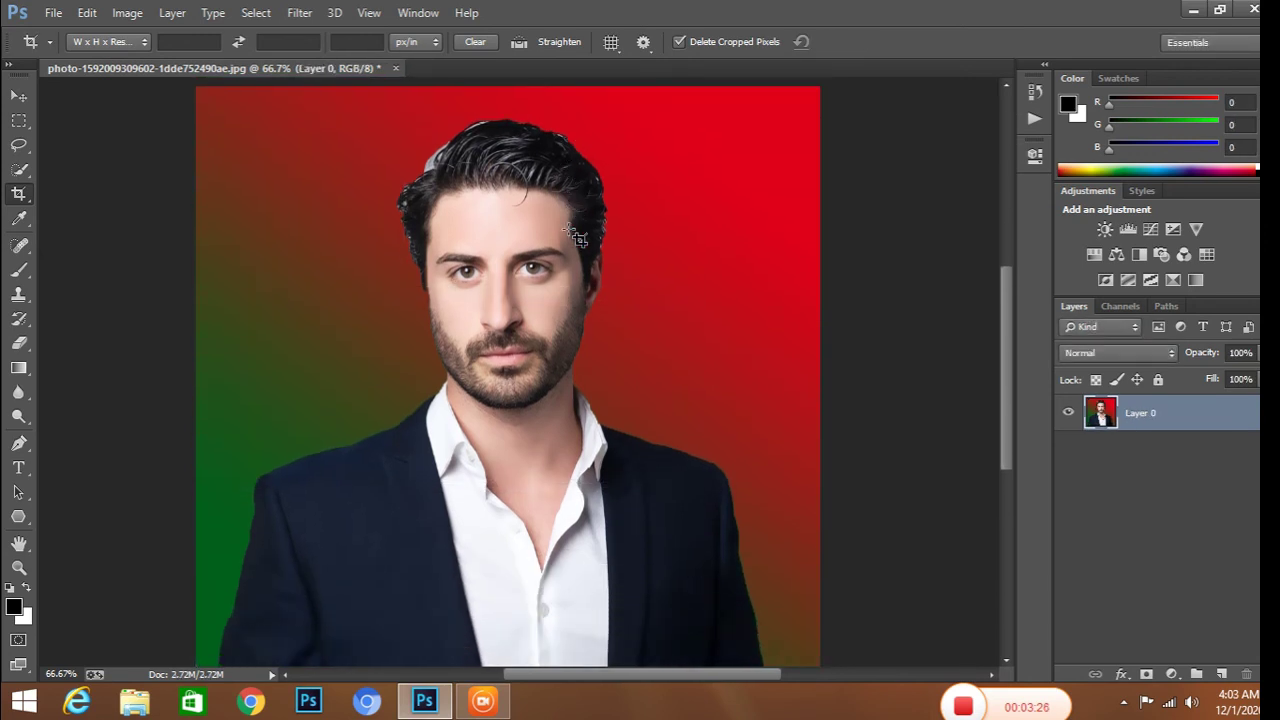
pyautogui.scroll(-2, 575, 237)
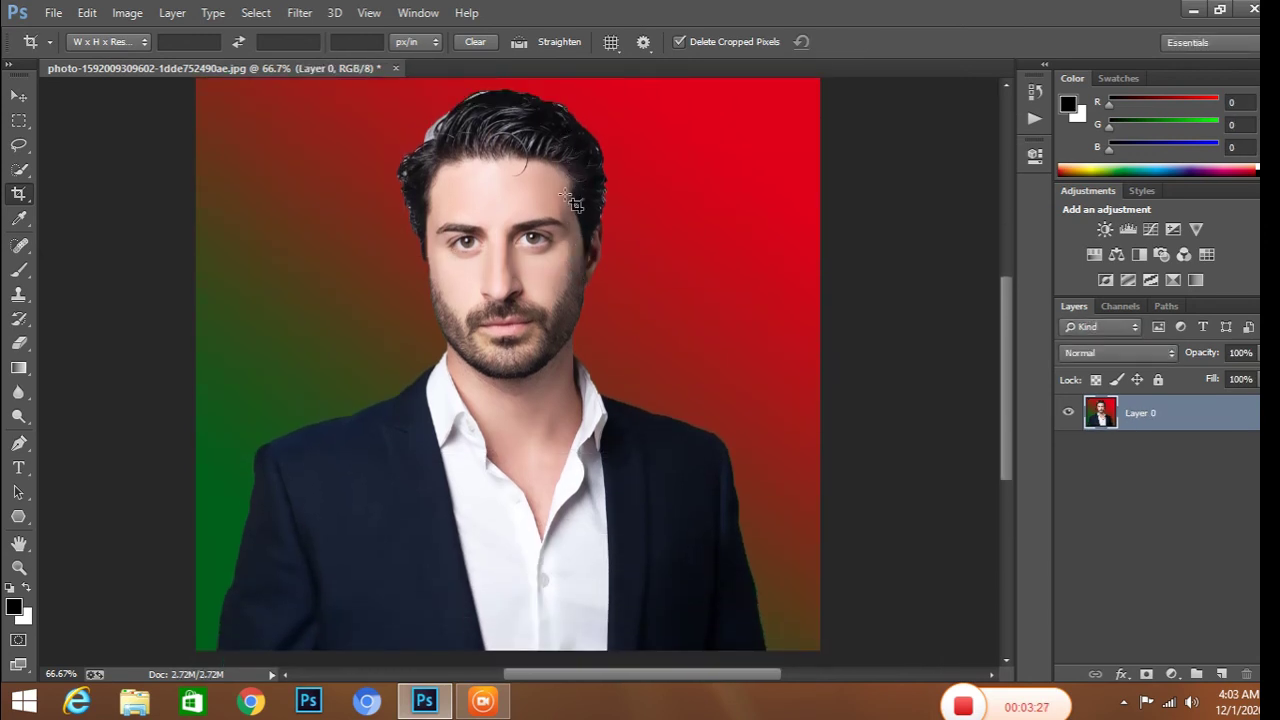
pyautogui.scroll(1, 576, 201)
pyautogui.scroll(-1, 582, 198)
pyautogui.click(20, 121)
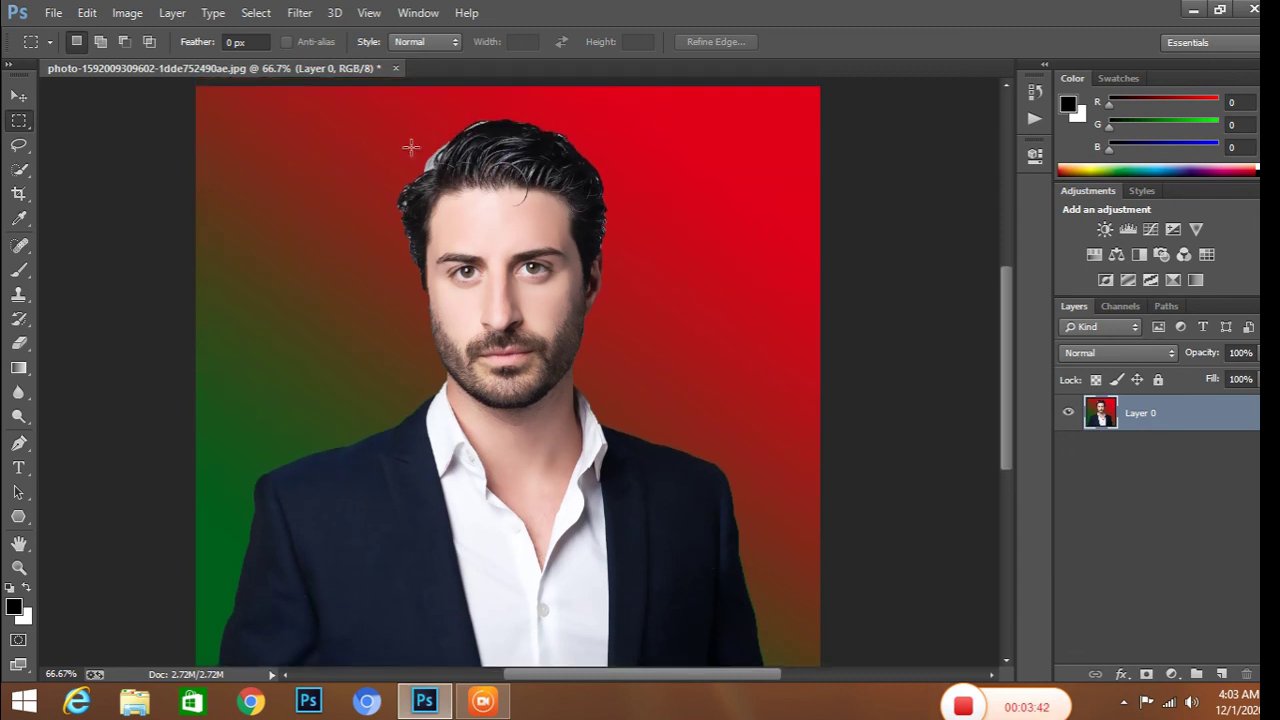
pyautogui.click(19, 96)
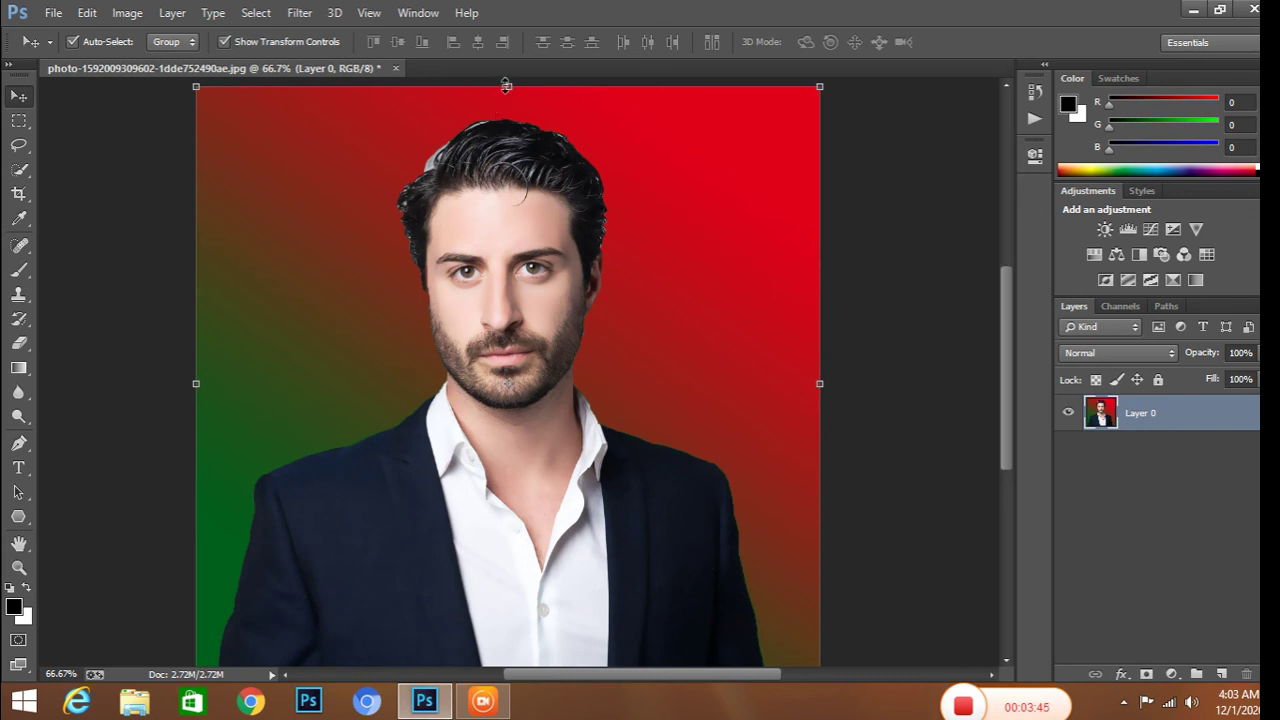
pyautogui.moveTo(506, 86); pyautogui.dragTo(511, 86)
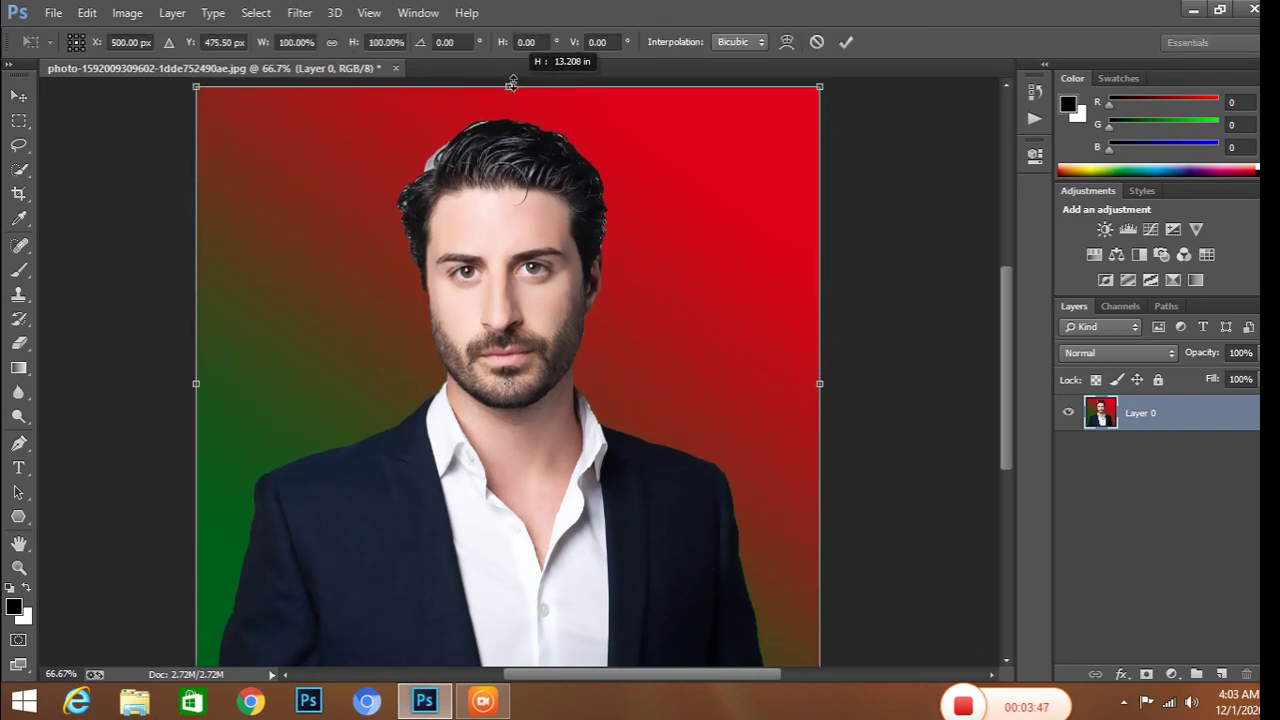
pyautogui.click(842, 42)
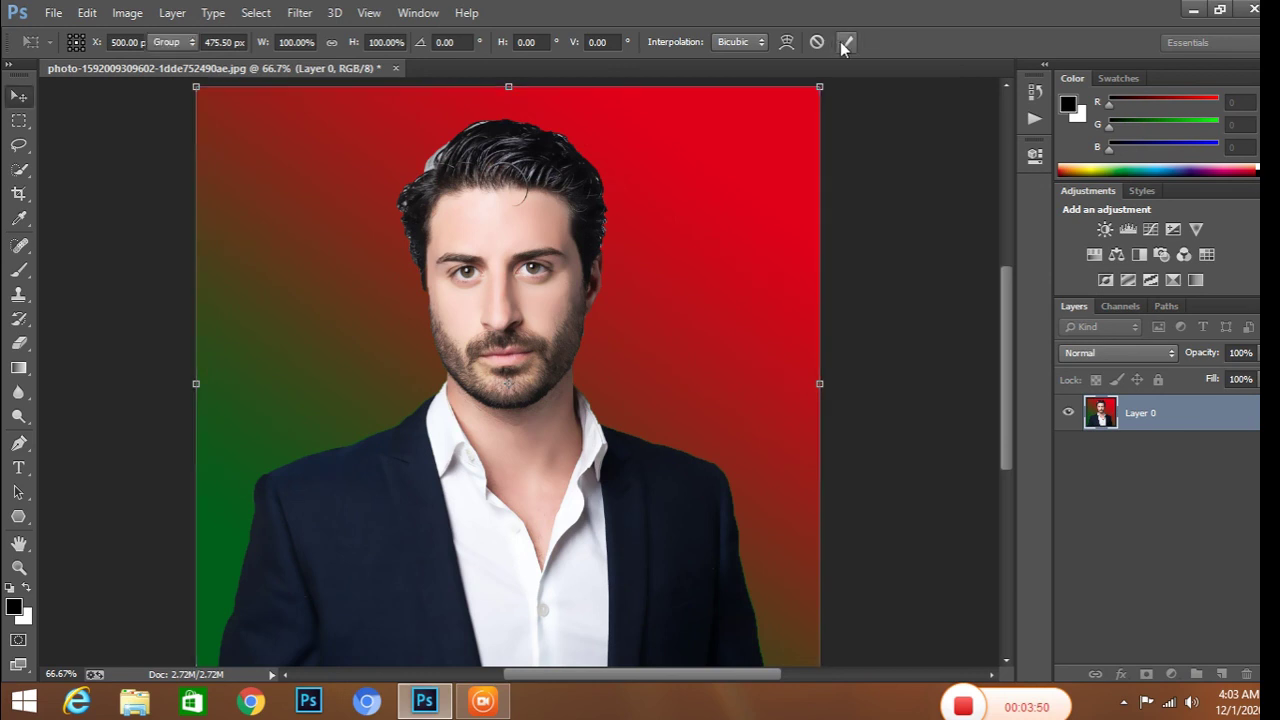
pyautogui.click(848, 184)
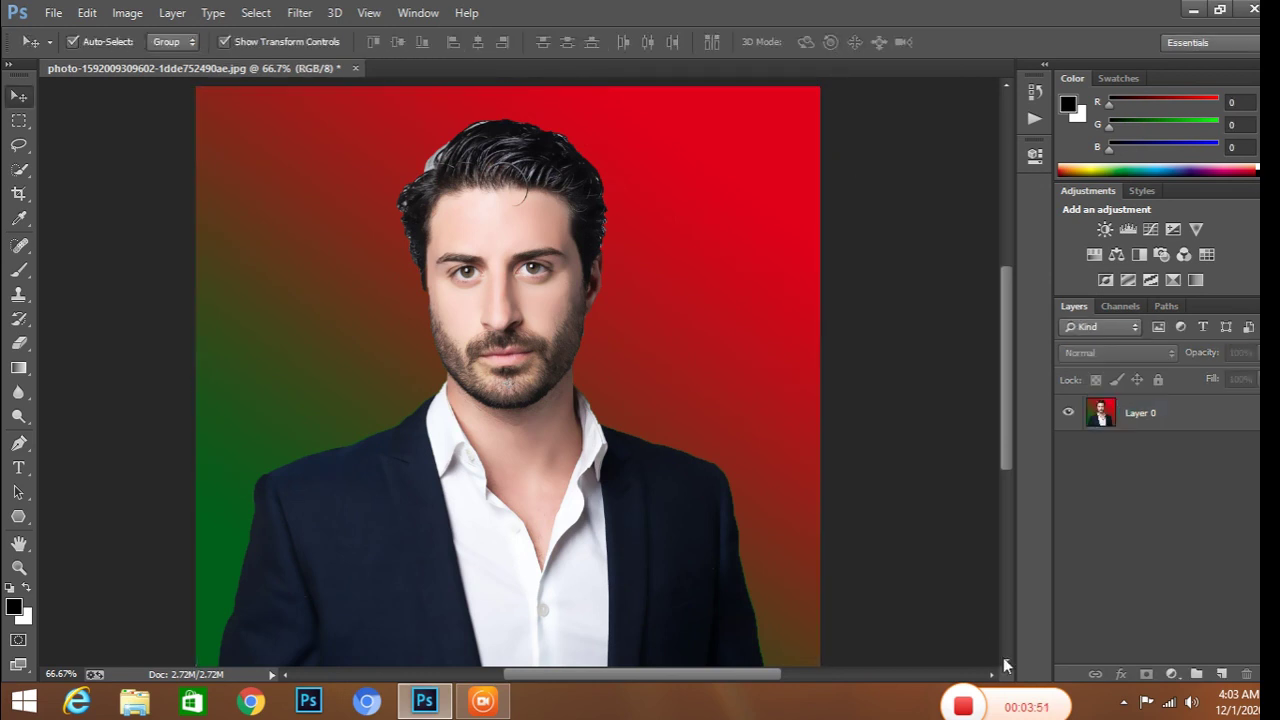